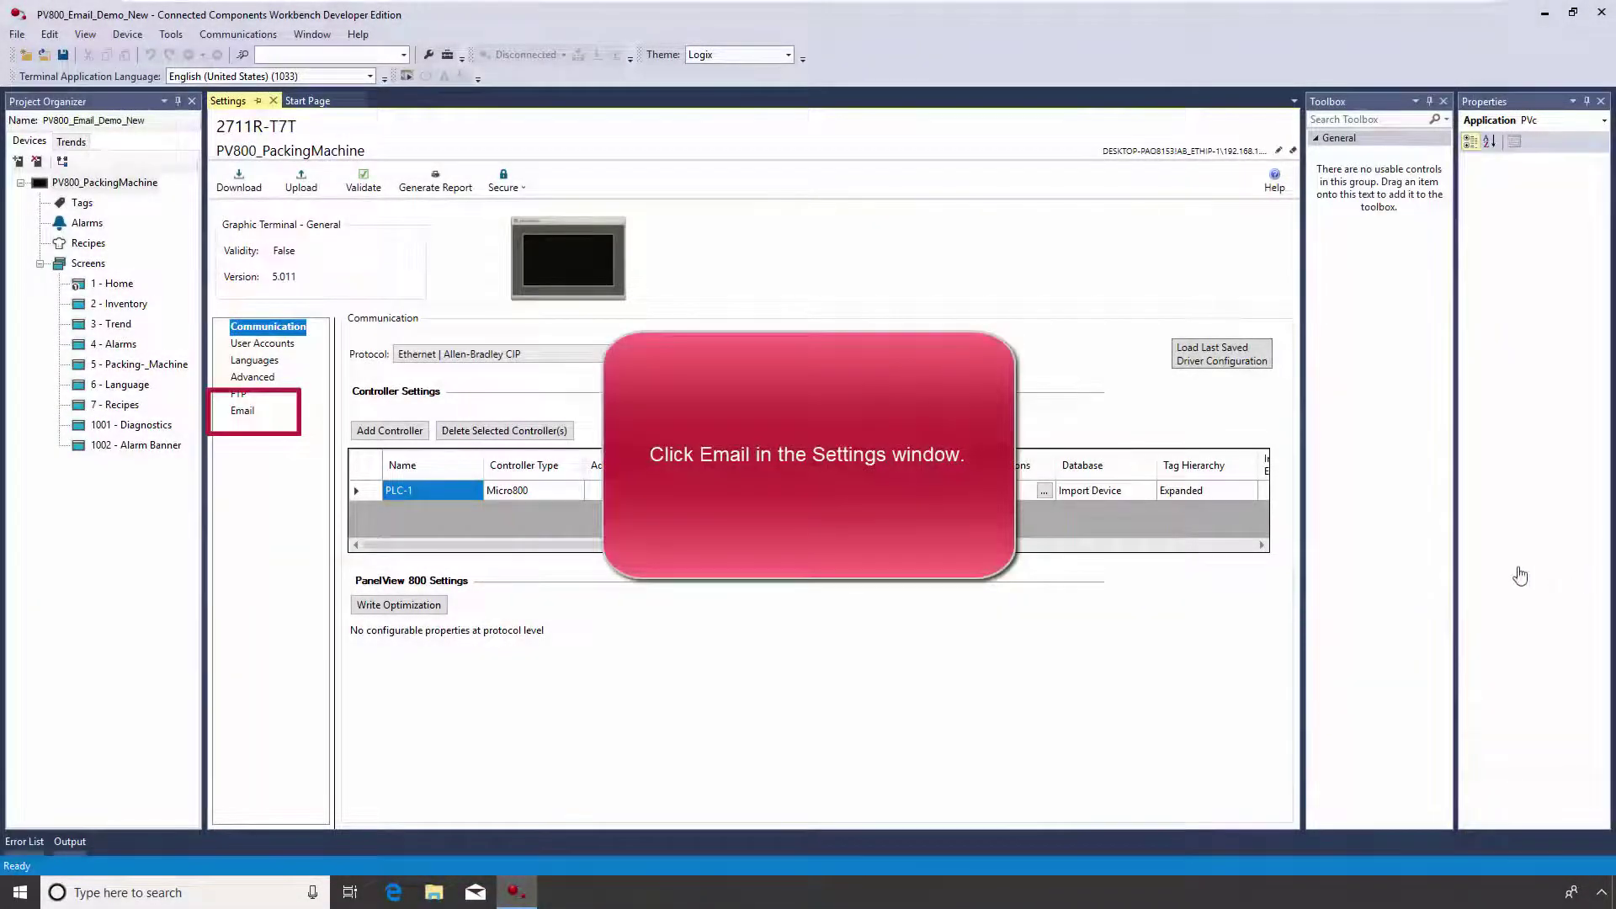
# Enter smtp.gmail.com as the Server Address in the terminal's Email settings
pyautogui.click(254, 412)
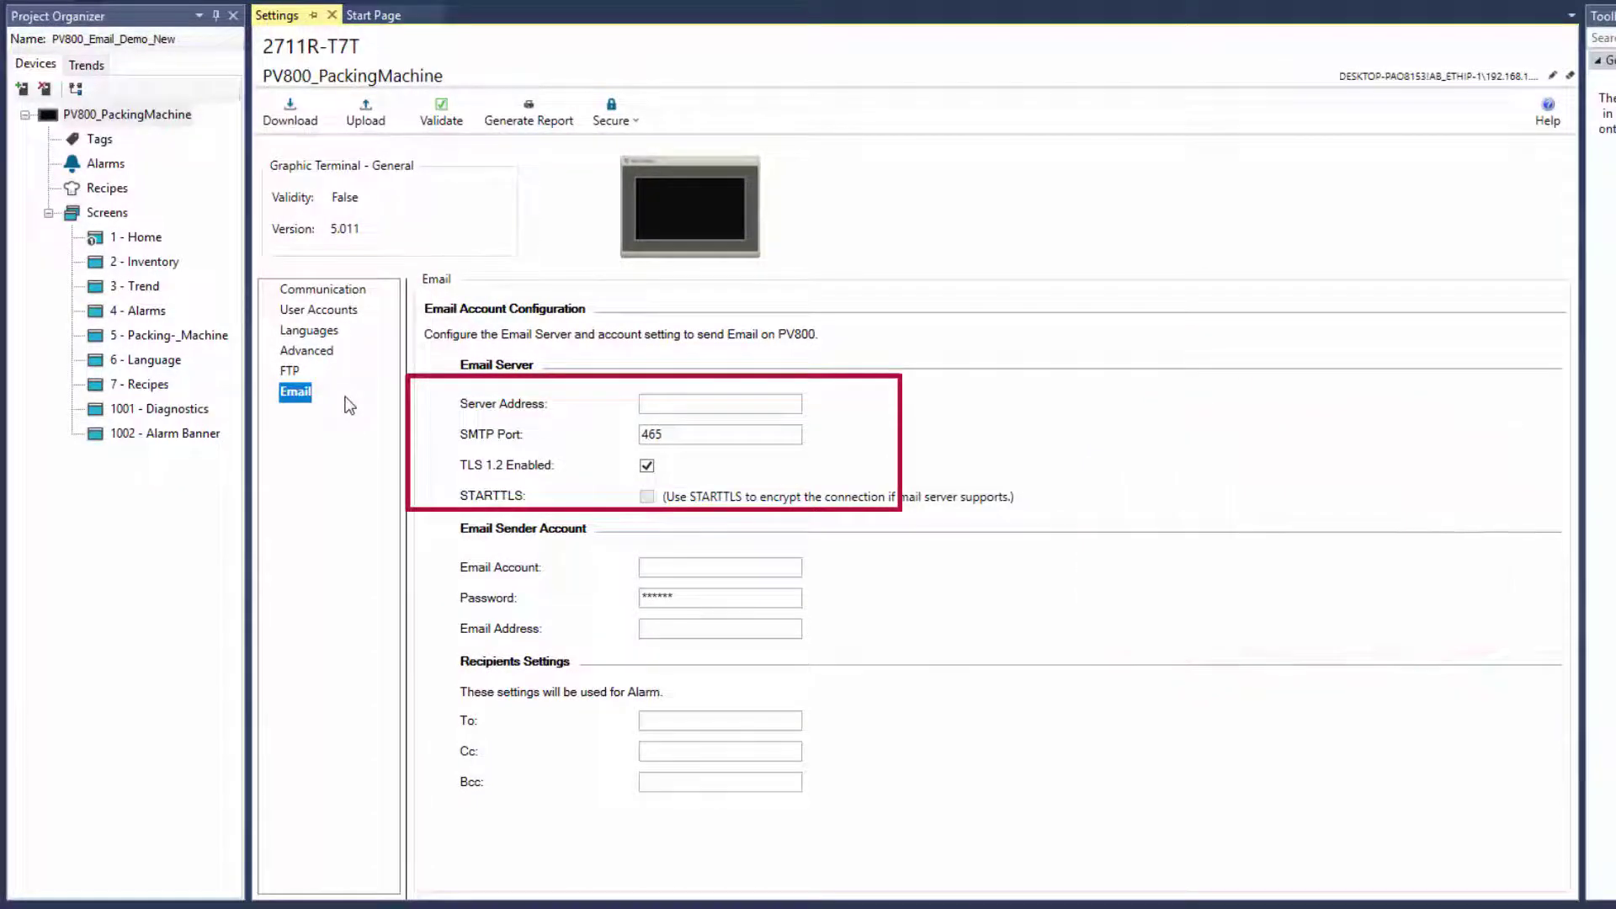
pyautogui.click(658, 404)
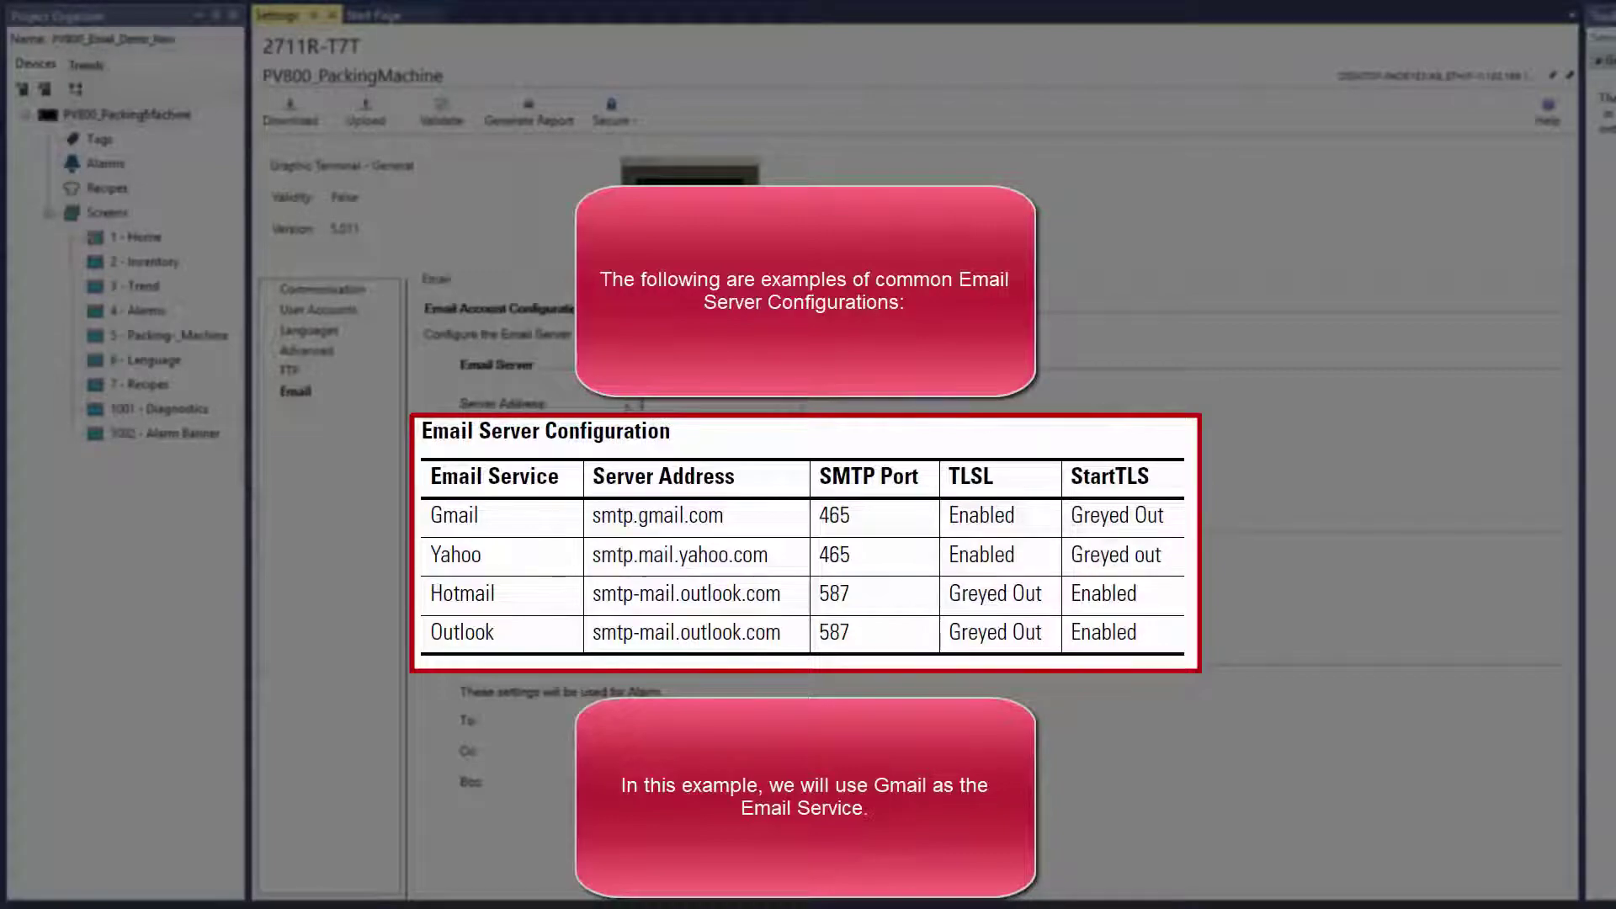
pyautogui.write('sm')
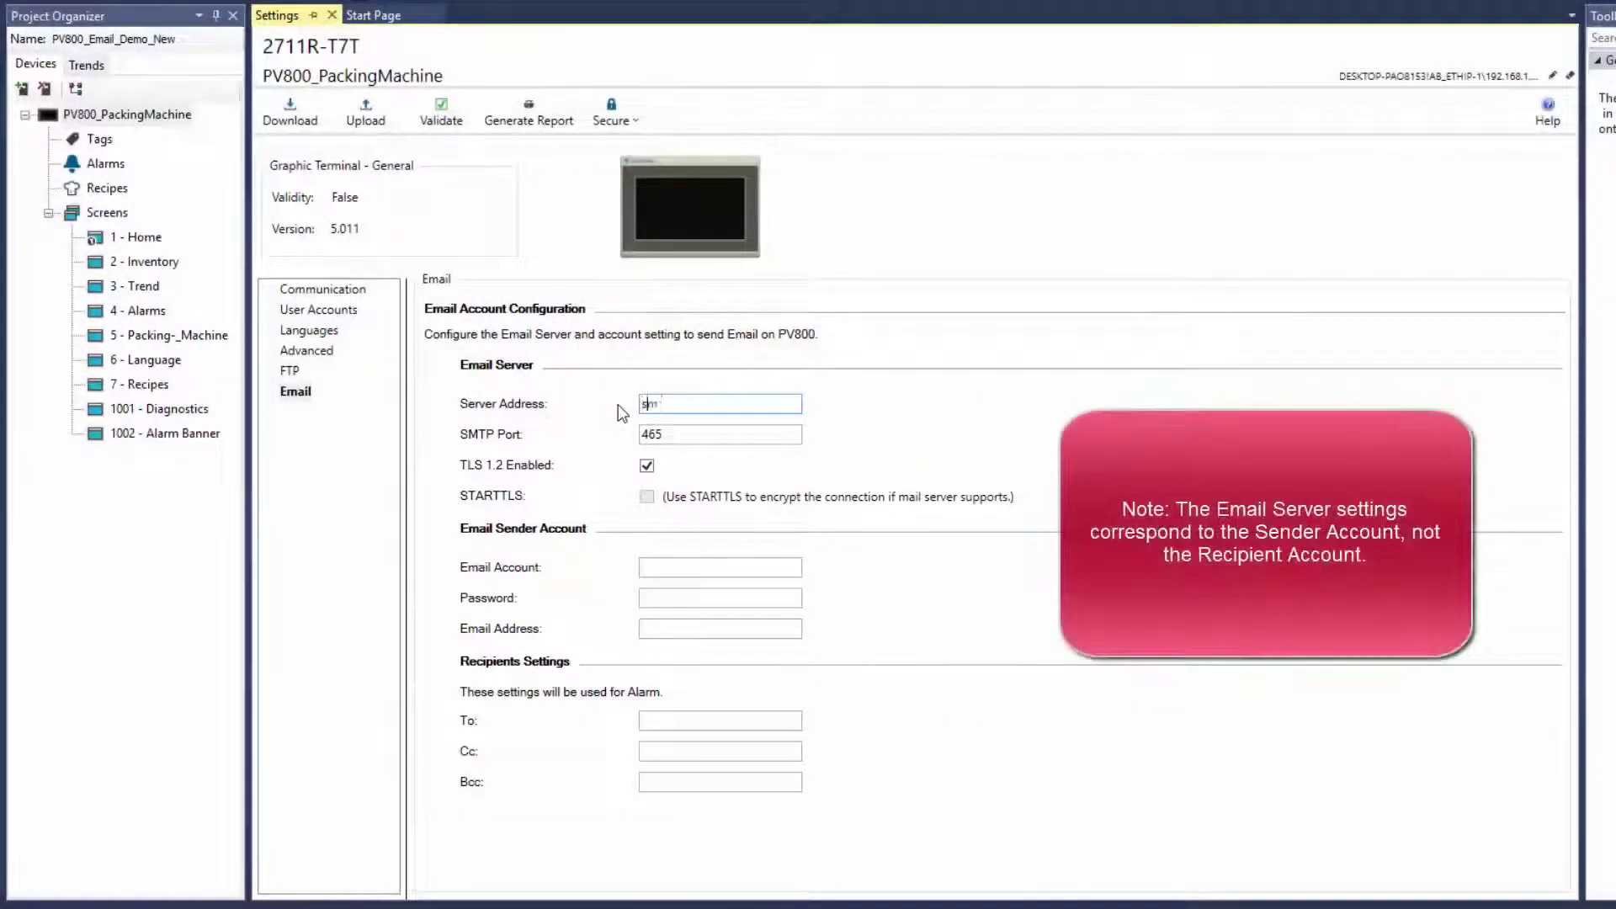
pyautogui.write('tp.gmail.com')
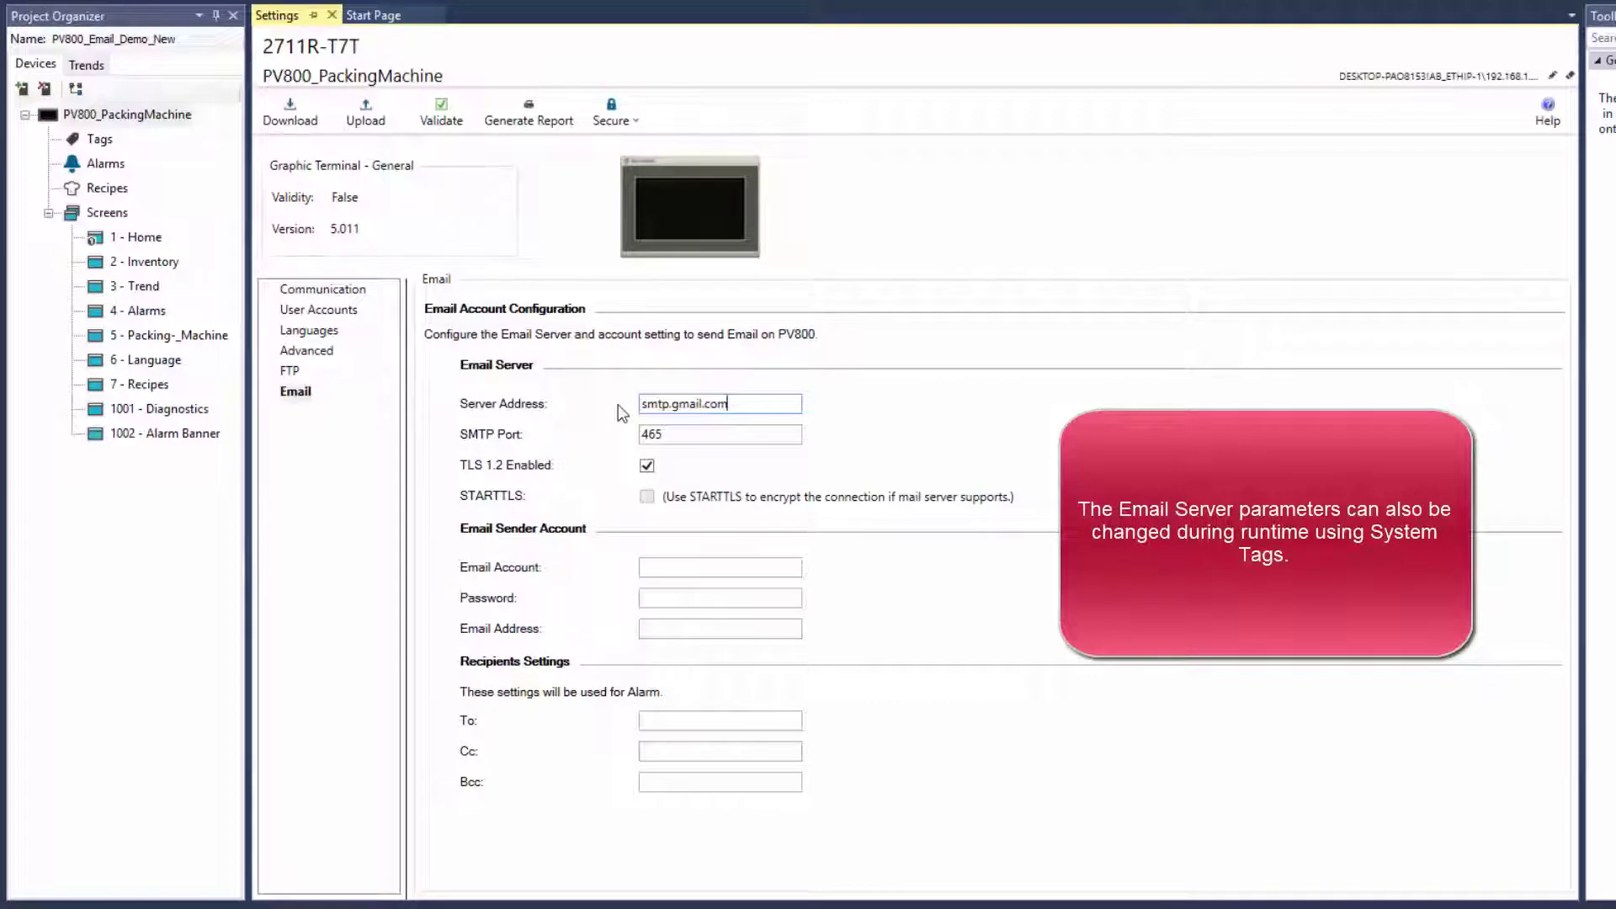
pyautogui.click(668, 573)
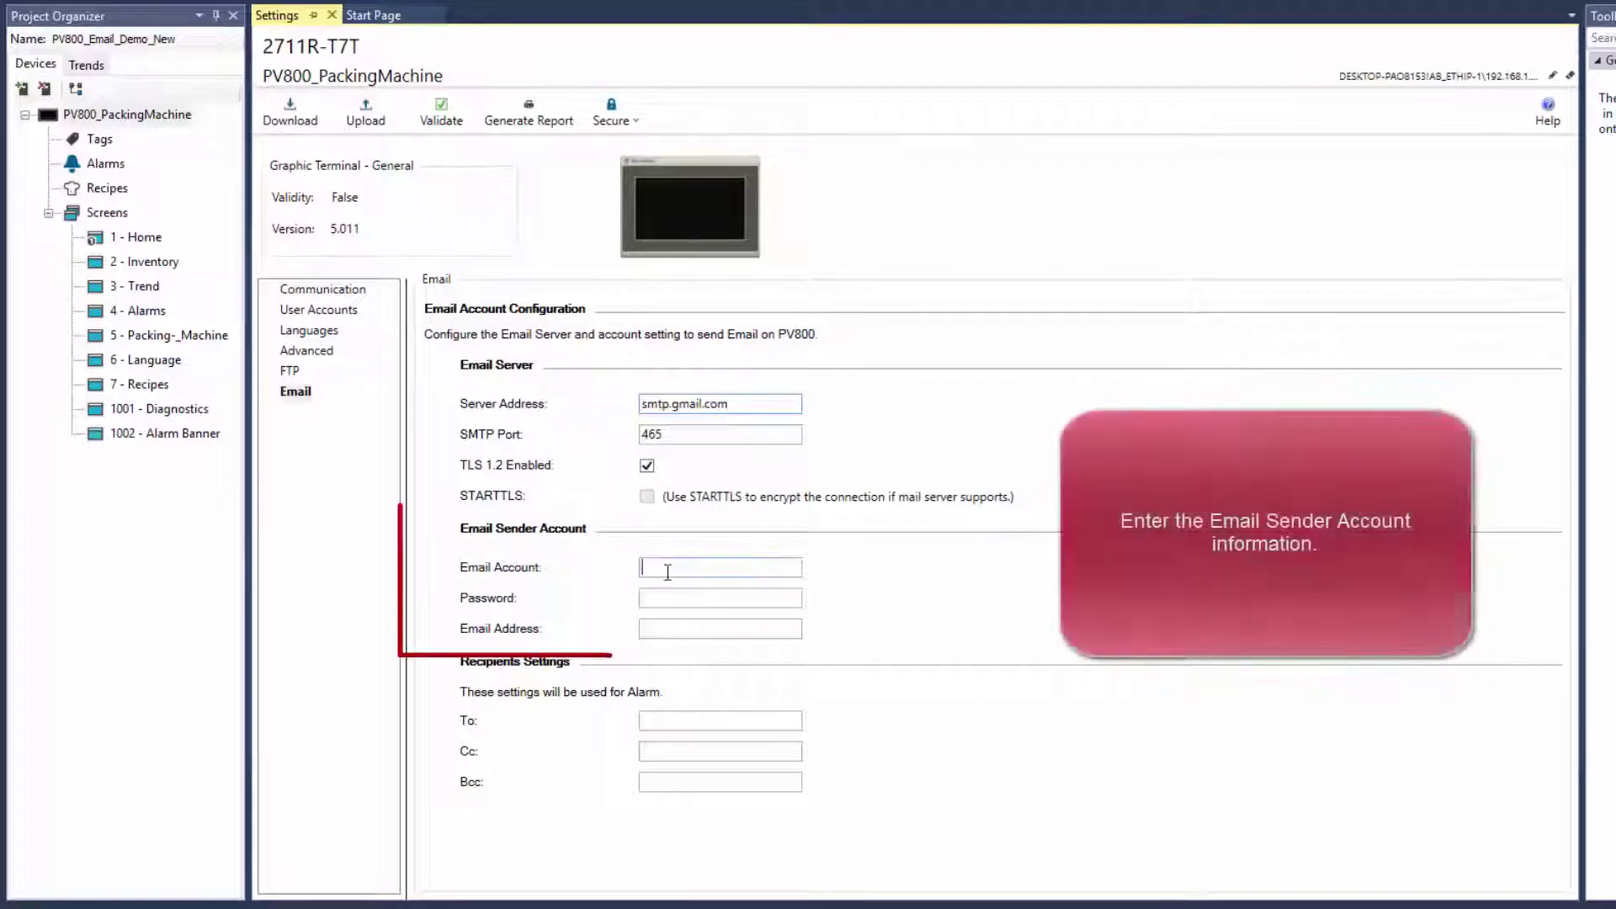
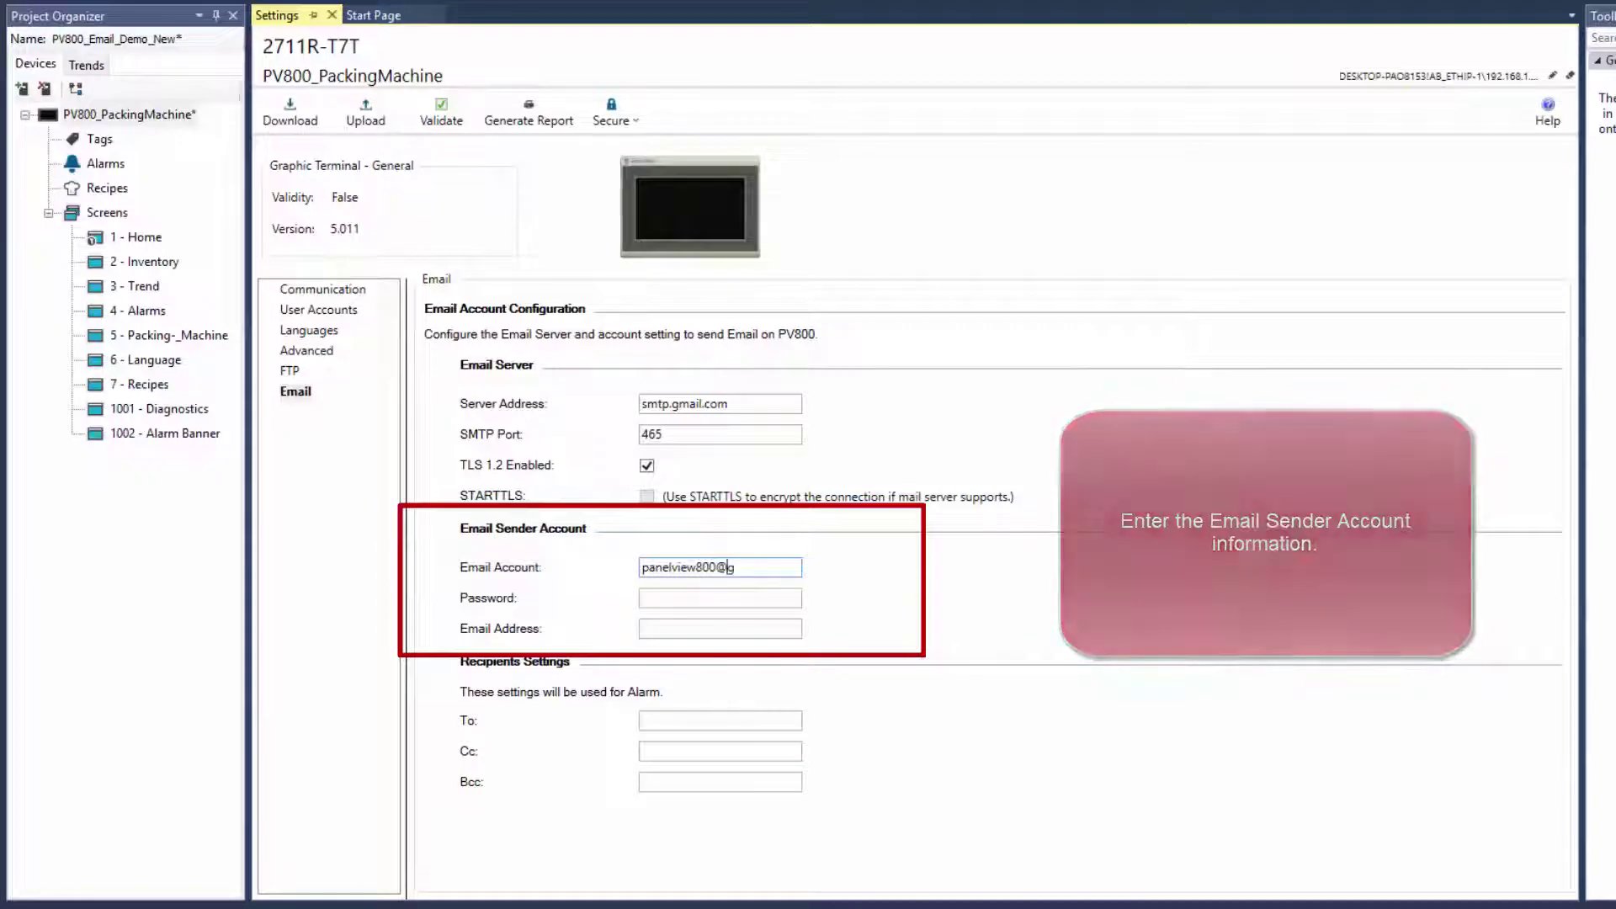
# Enter the sender Gmail account name and its password
pyautogui.click(642, 599)
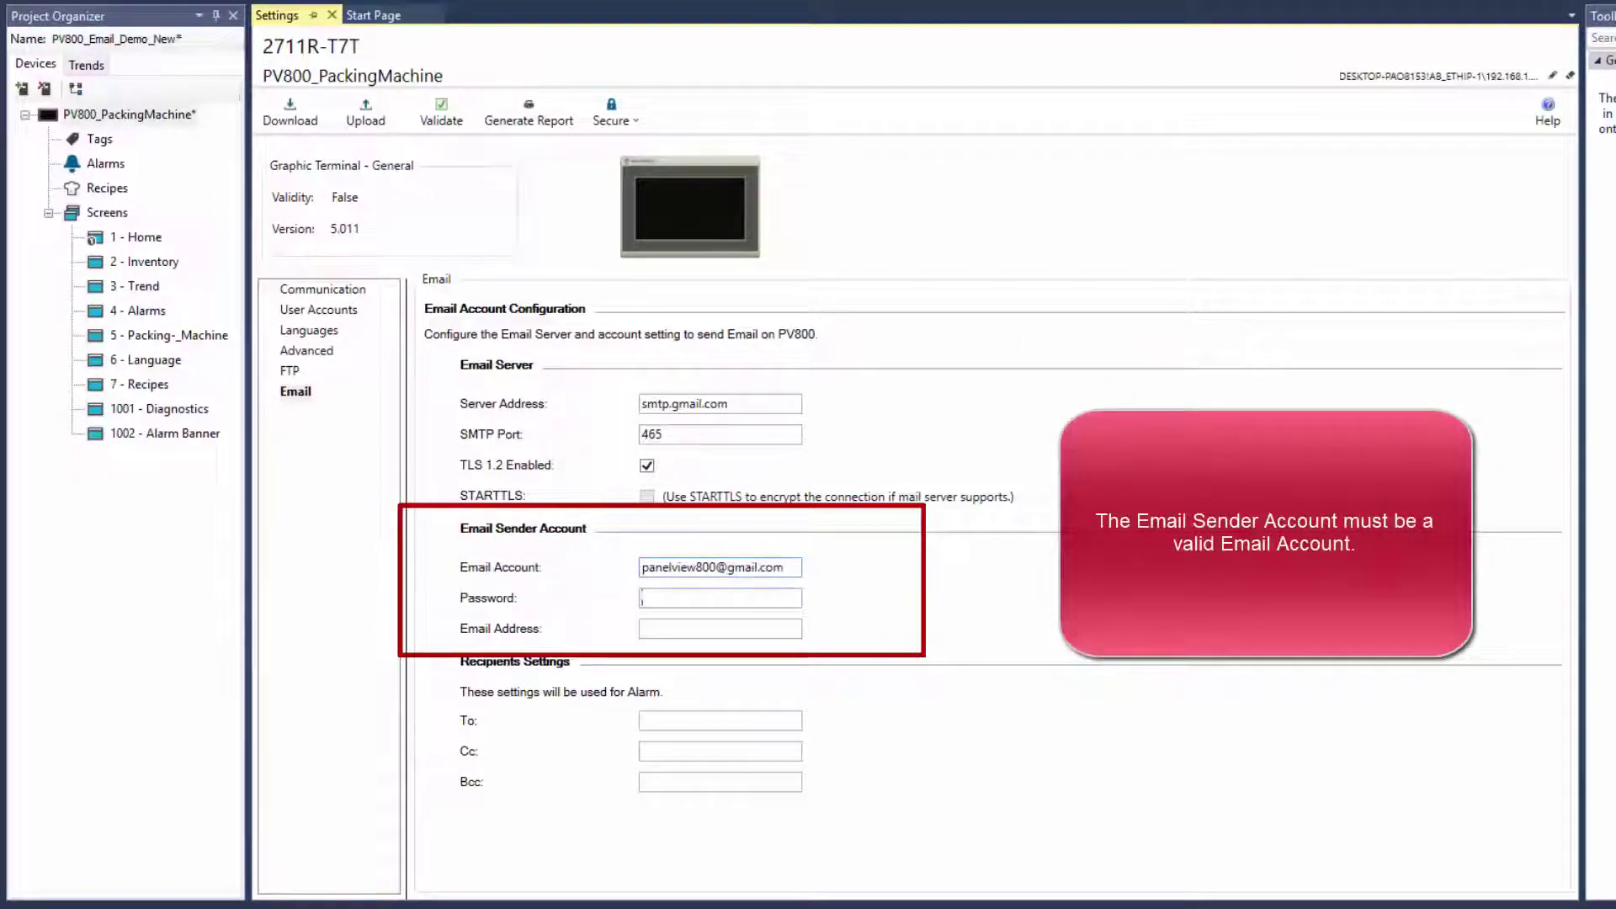
pyautogui.write('*********')
# Fill in the sender e-mail address and the alarm recipient's e-mail address
pyautogui.click(643, 629)
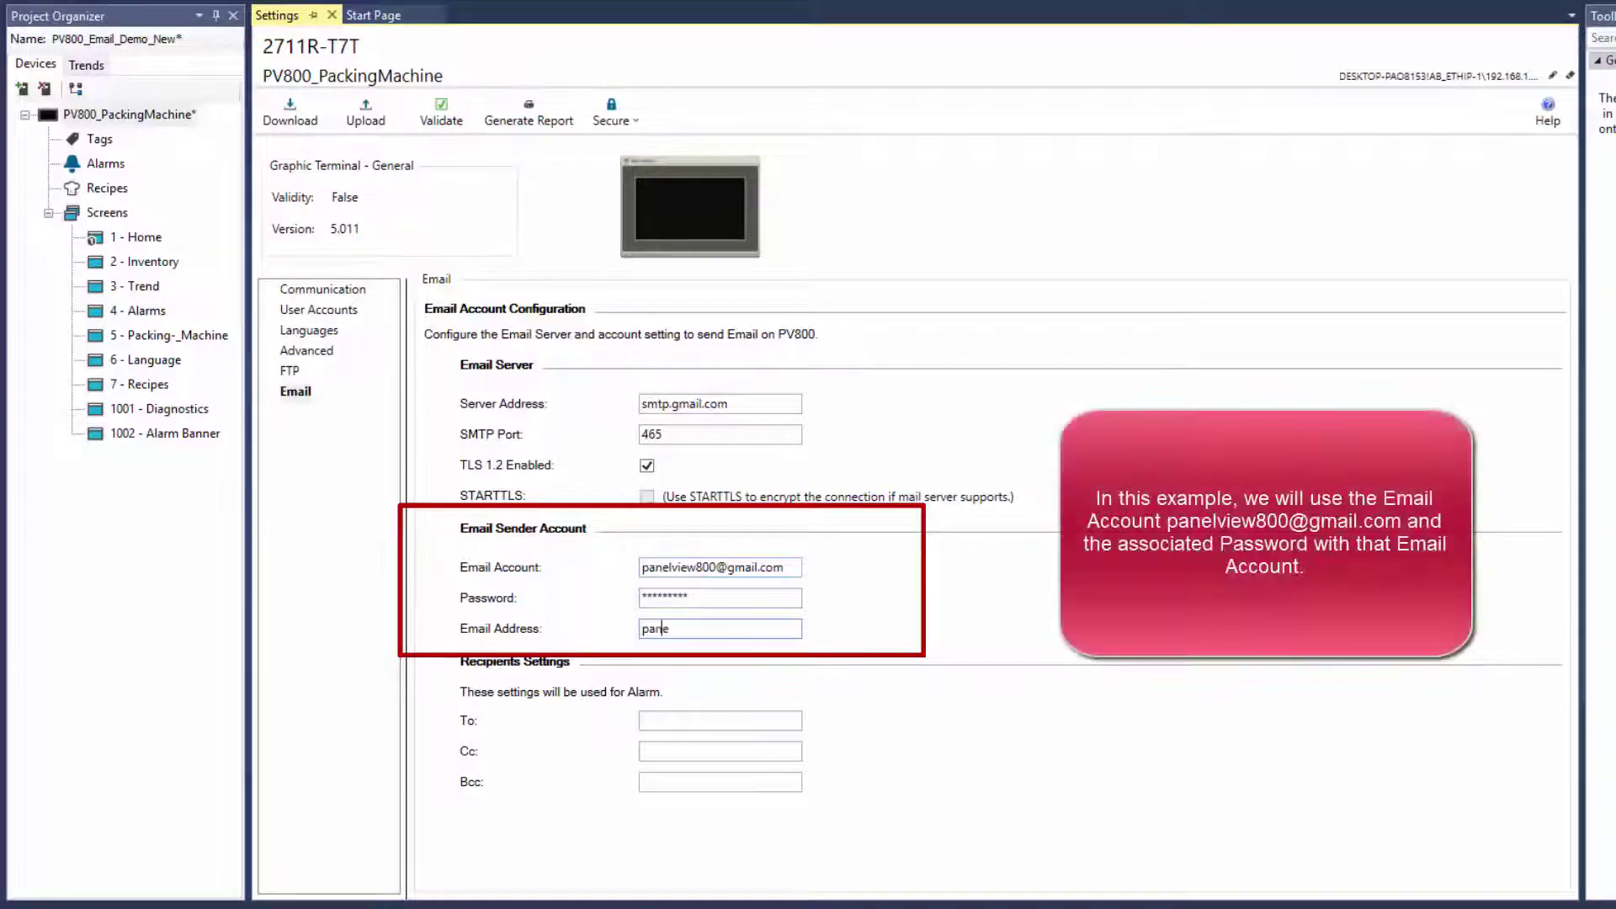
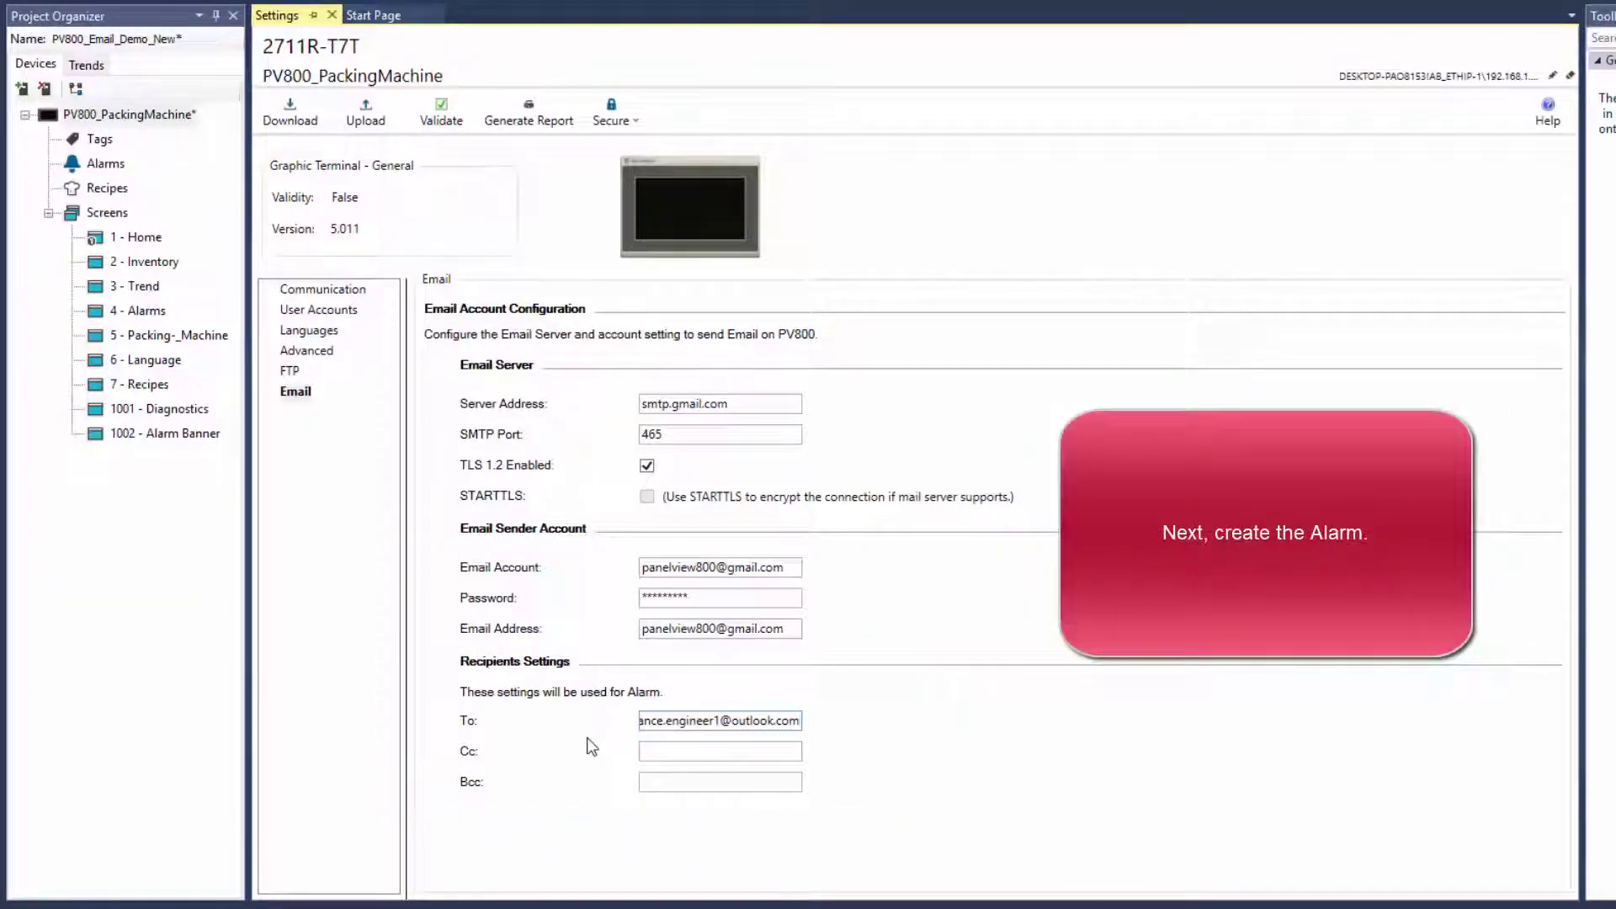
pyautogui.doubleClick(124, 164)
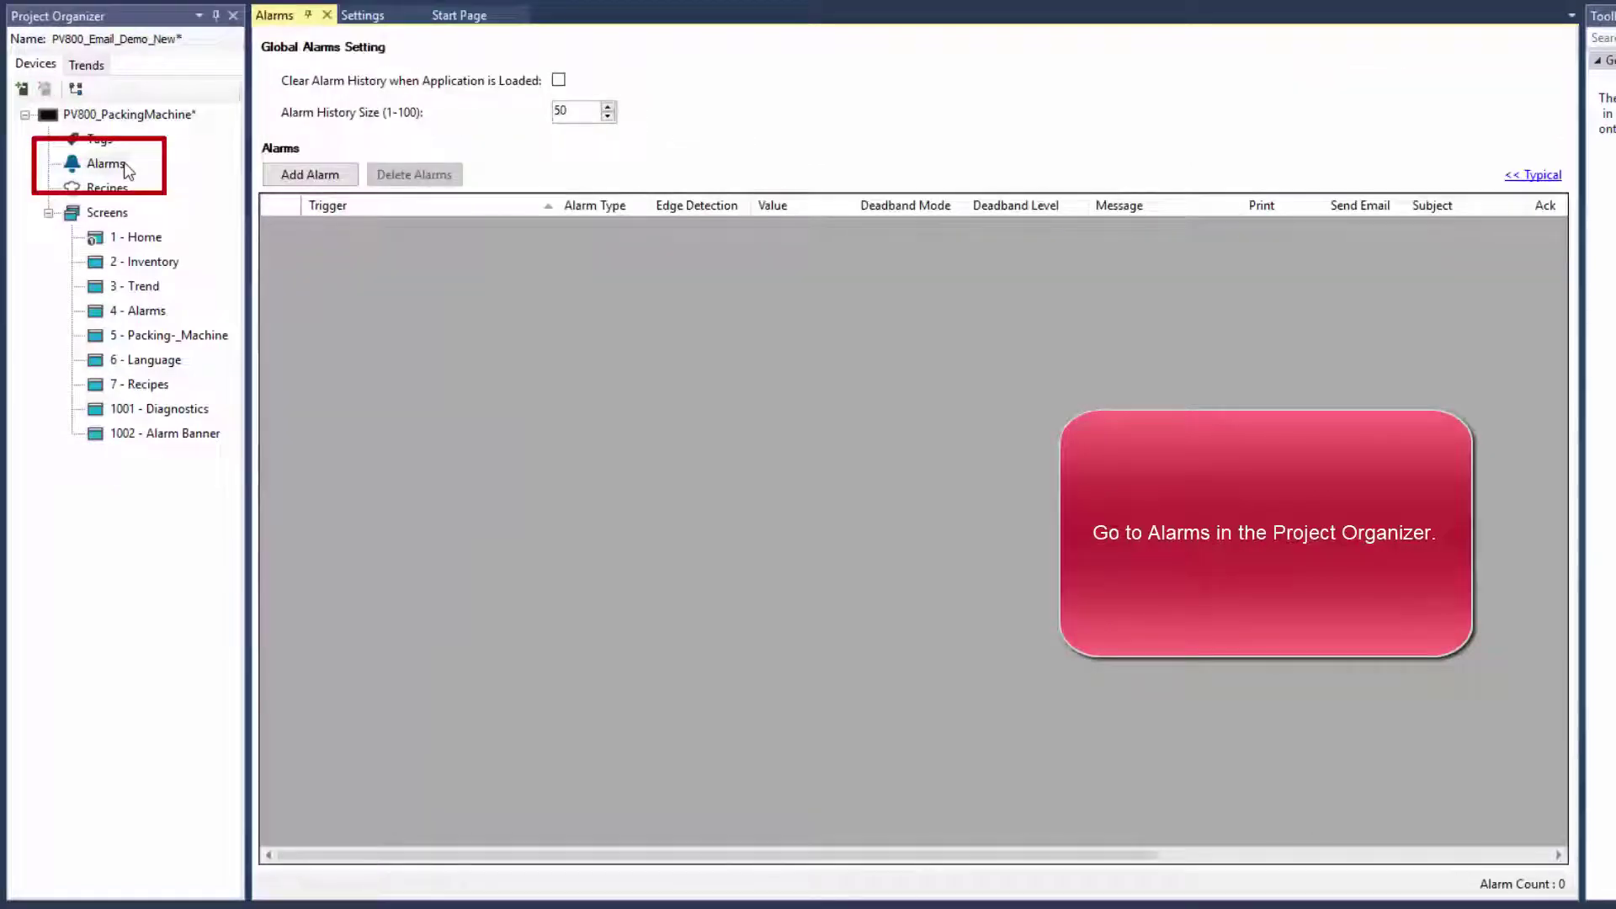
# Add a new alarm and set its trigger to the Alarm_Glue_Temp_Low tag
pyautogui.click(277, 183)
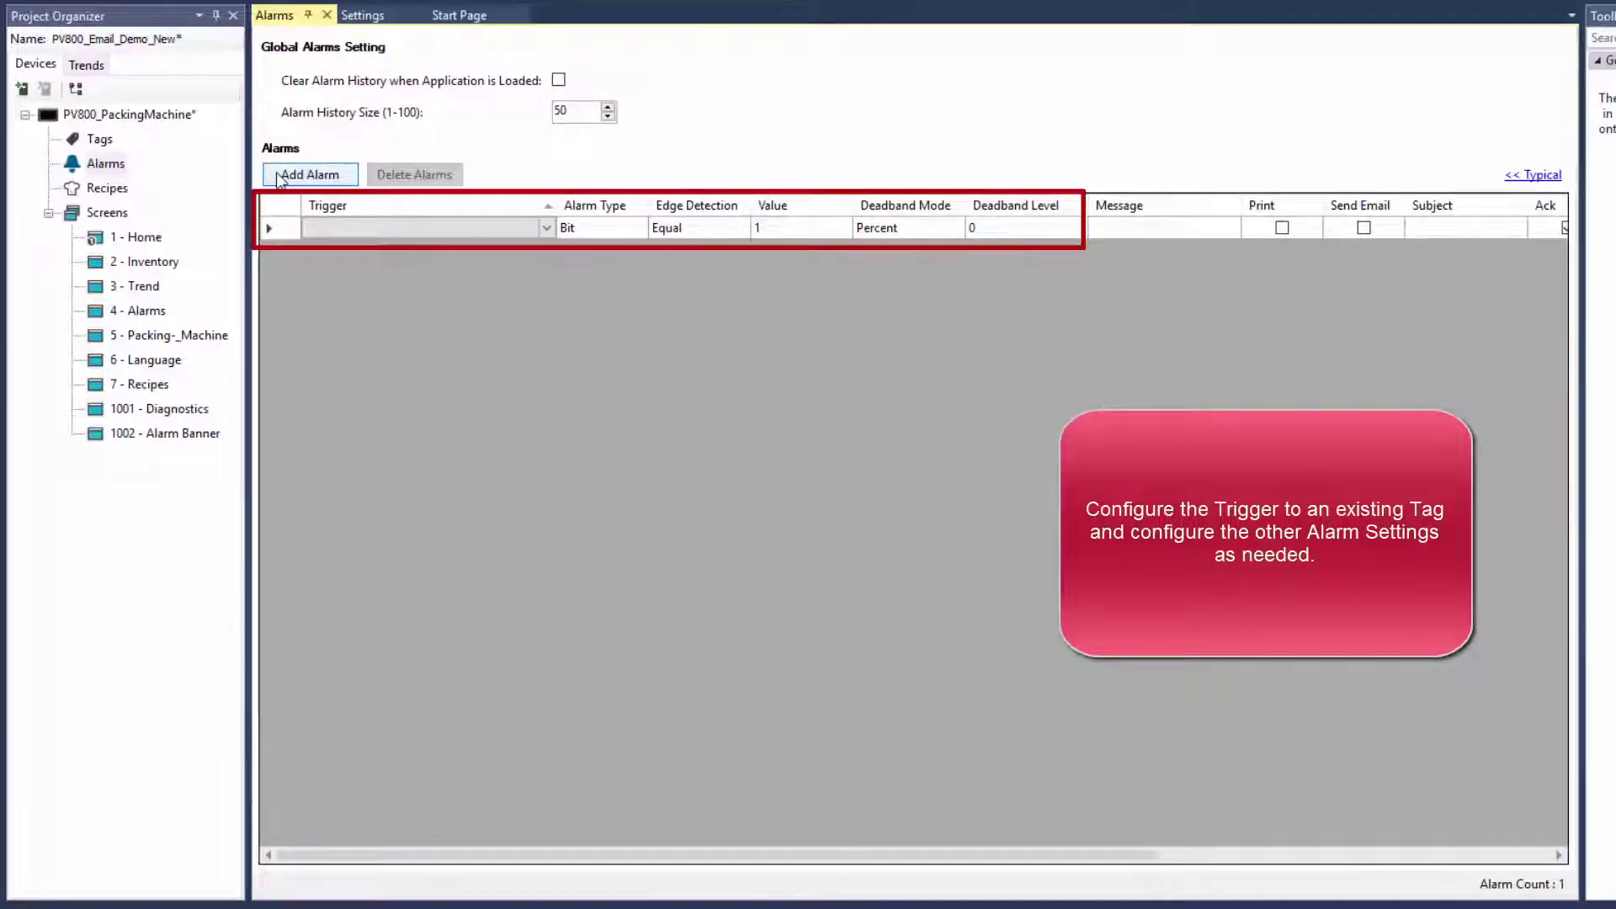
pyautogui.click(538, 227)
pyautogui.click(546, 227)
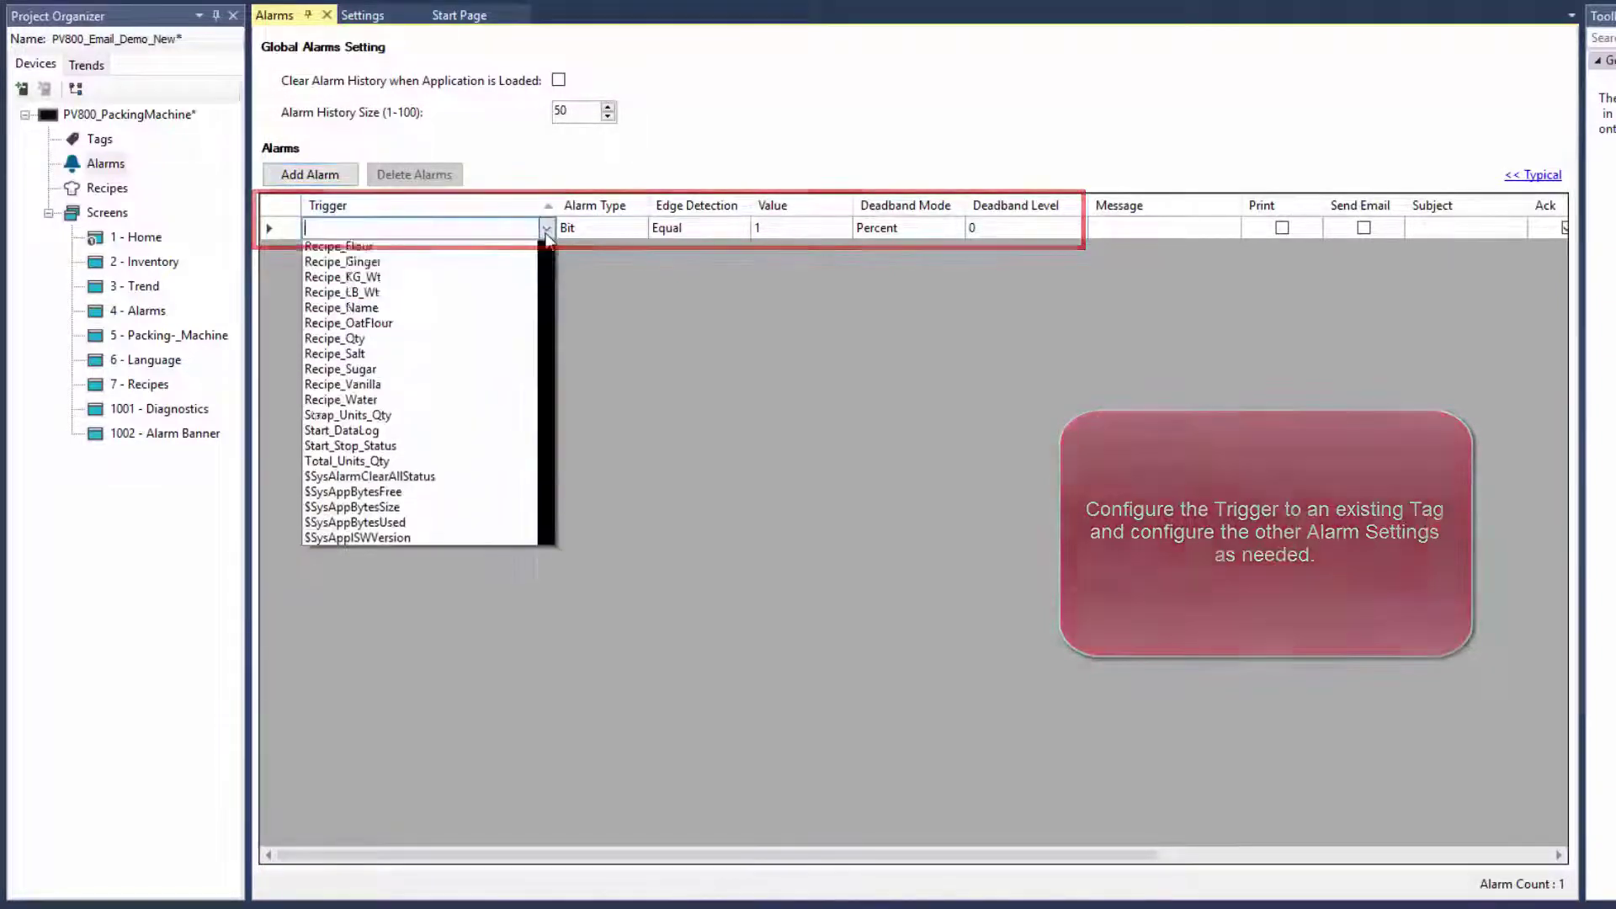
pyautogui.click(473, 250)
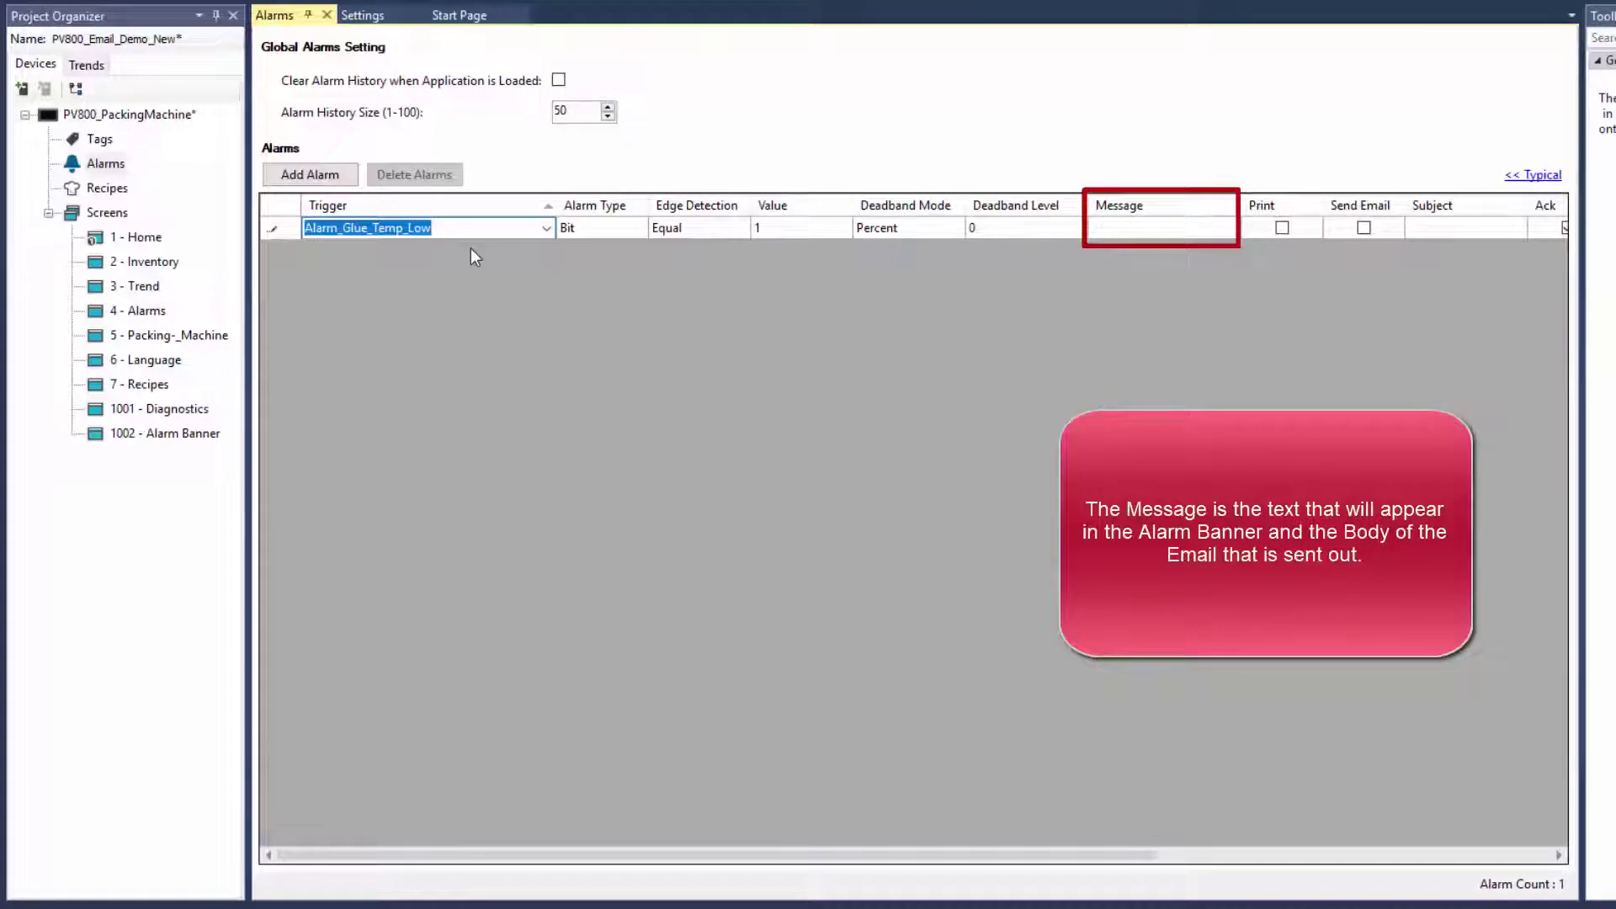
# Type the alarm message text 'Low Temperature! Glue temperature'
pyautogui.click(1138, 226)
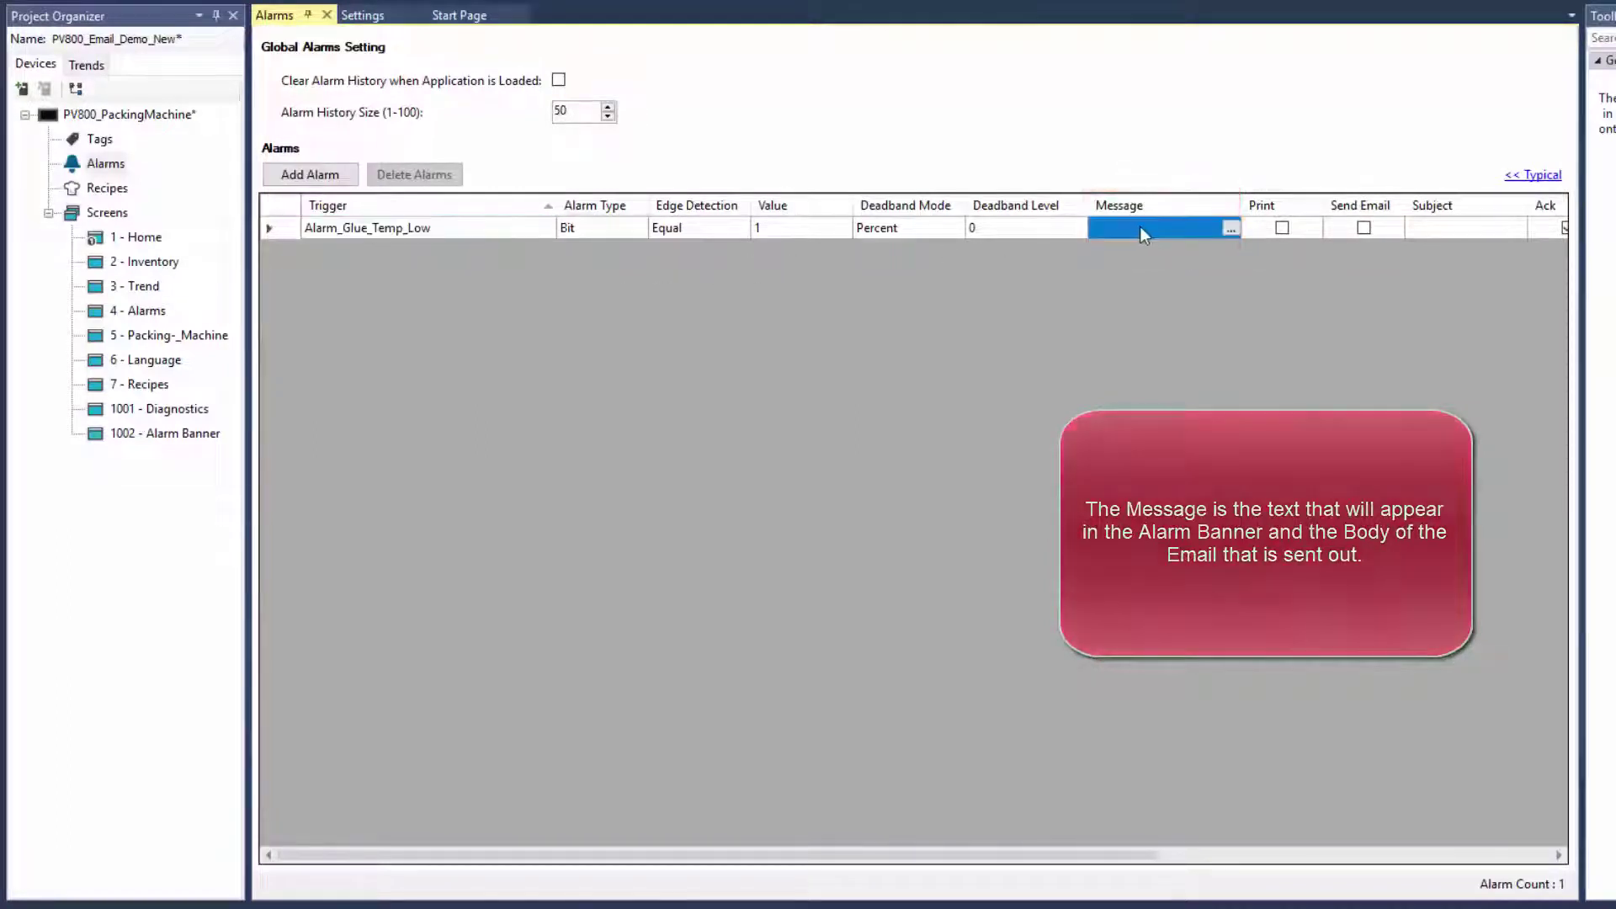
pyautogui.click(1229, 228)
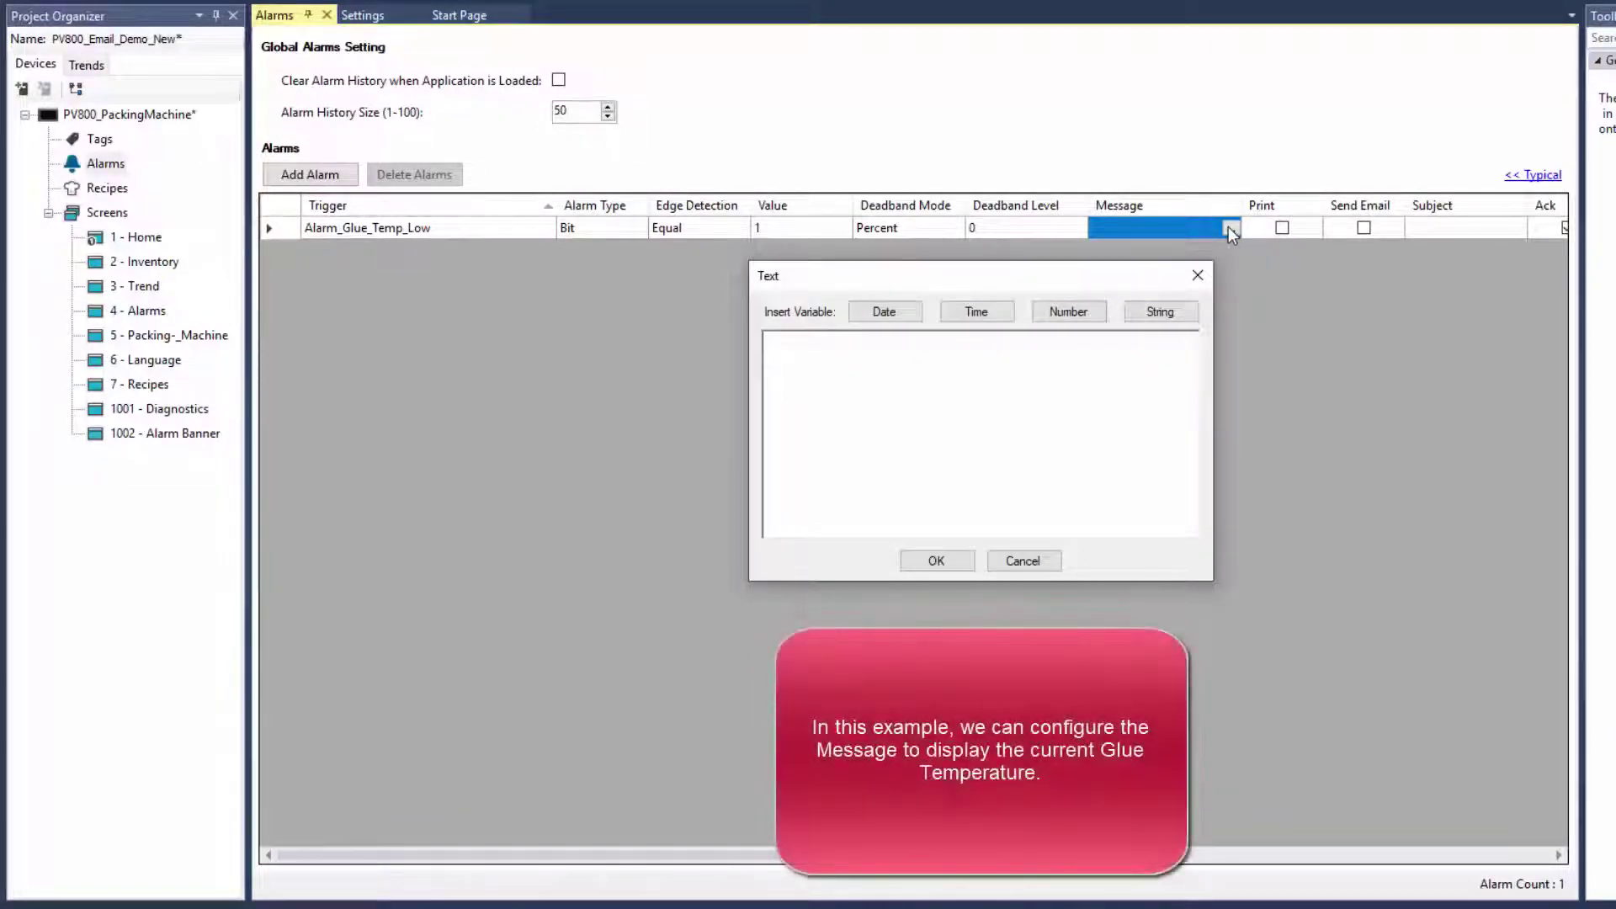
pyautogui.write('Low Tempe')
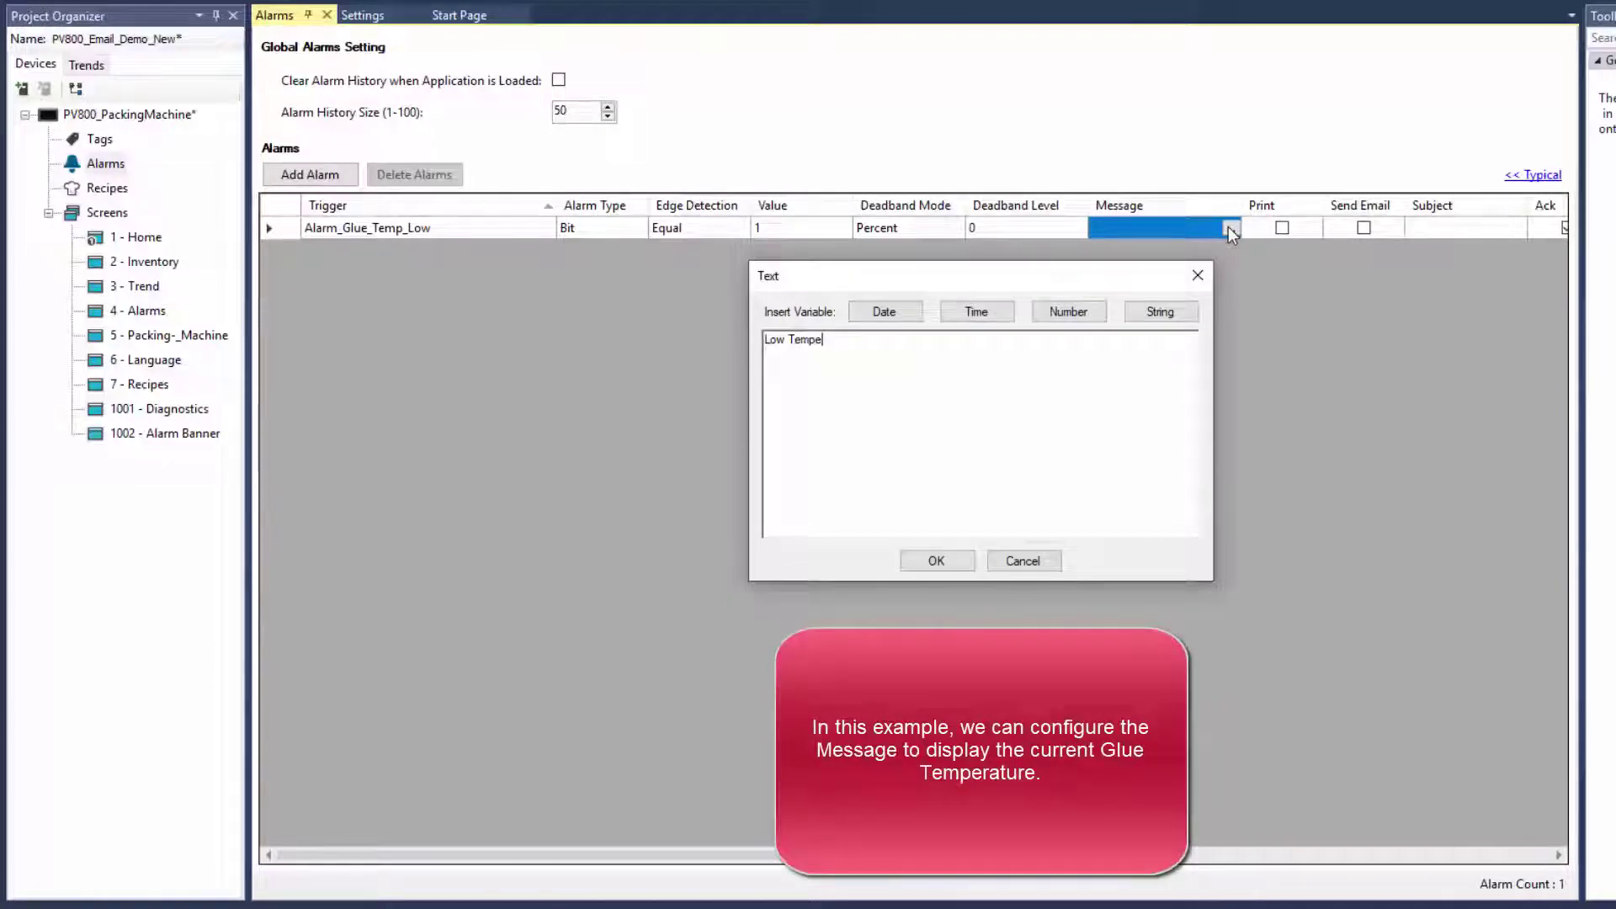
pyautogui.write('rature! Glue temperature is')
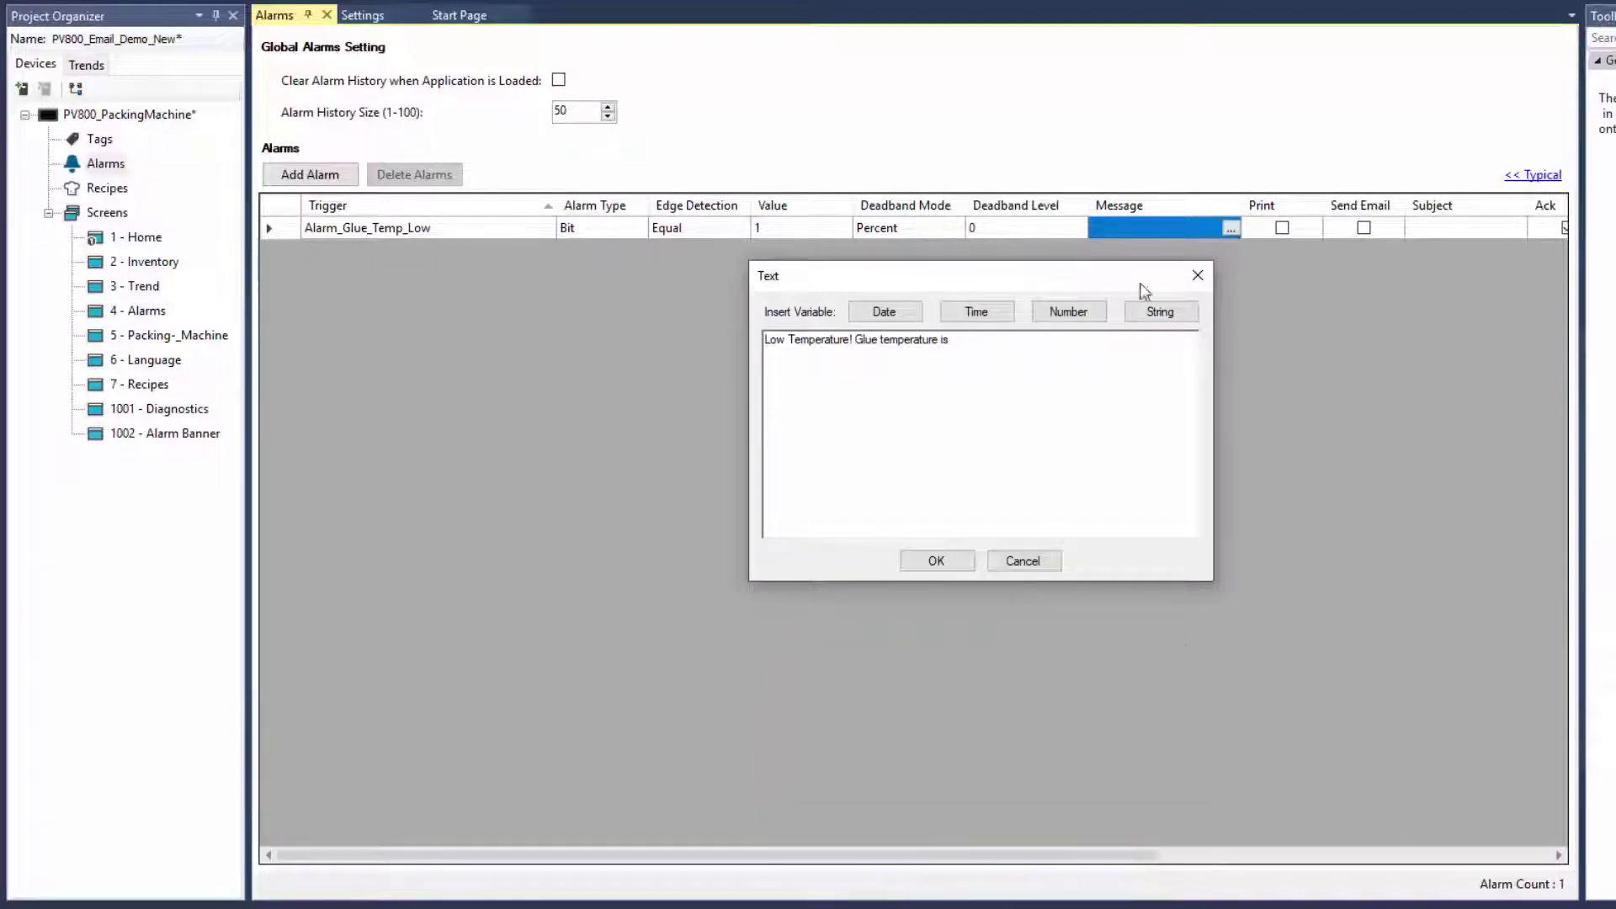
# Append the Glue_Temperature tag as a 3-digit number variable and confirm the message
pyautogui.click(1094, 319)
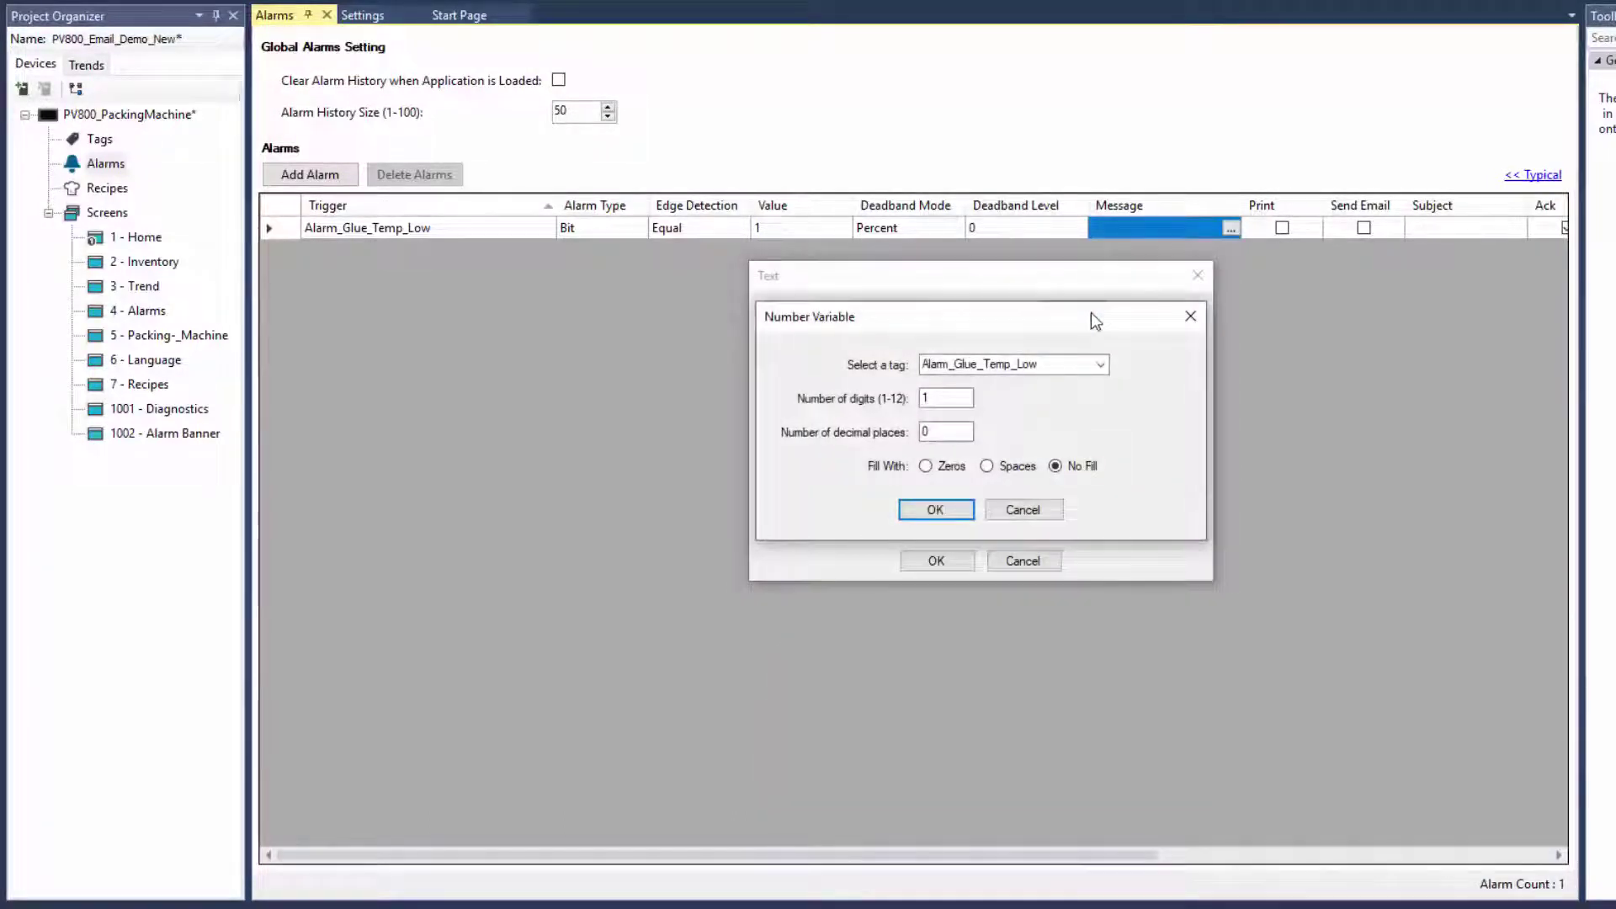
pyautogui.click(1100, 364)
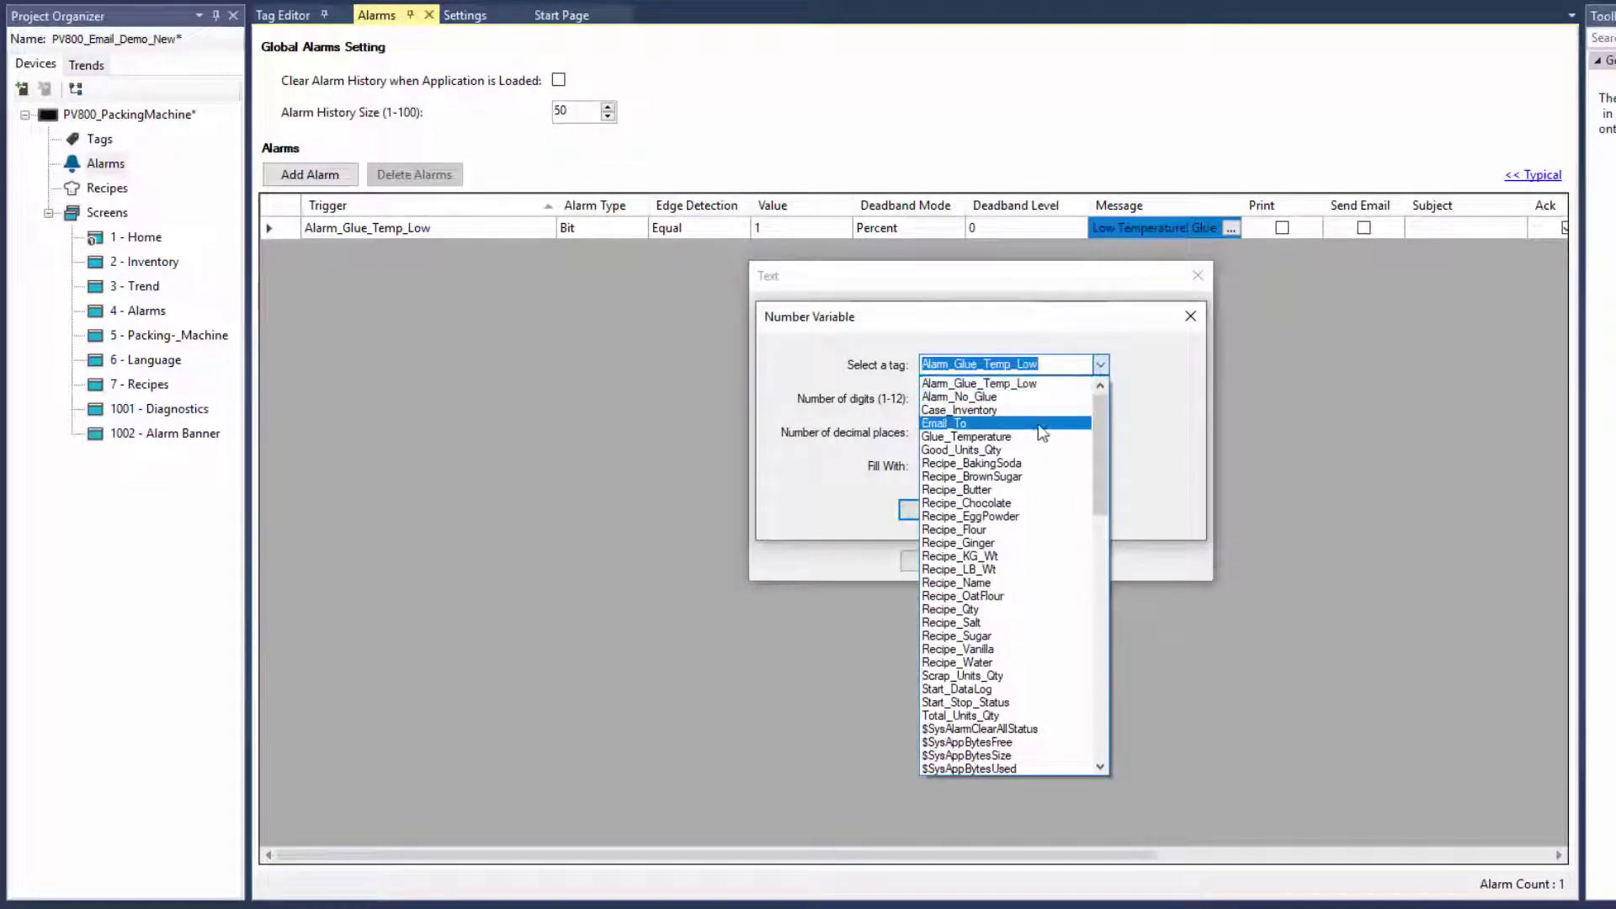
pyautogui.click(1033, 435)
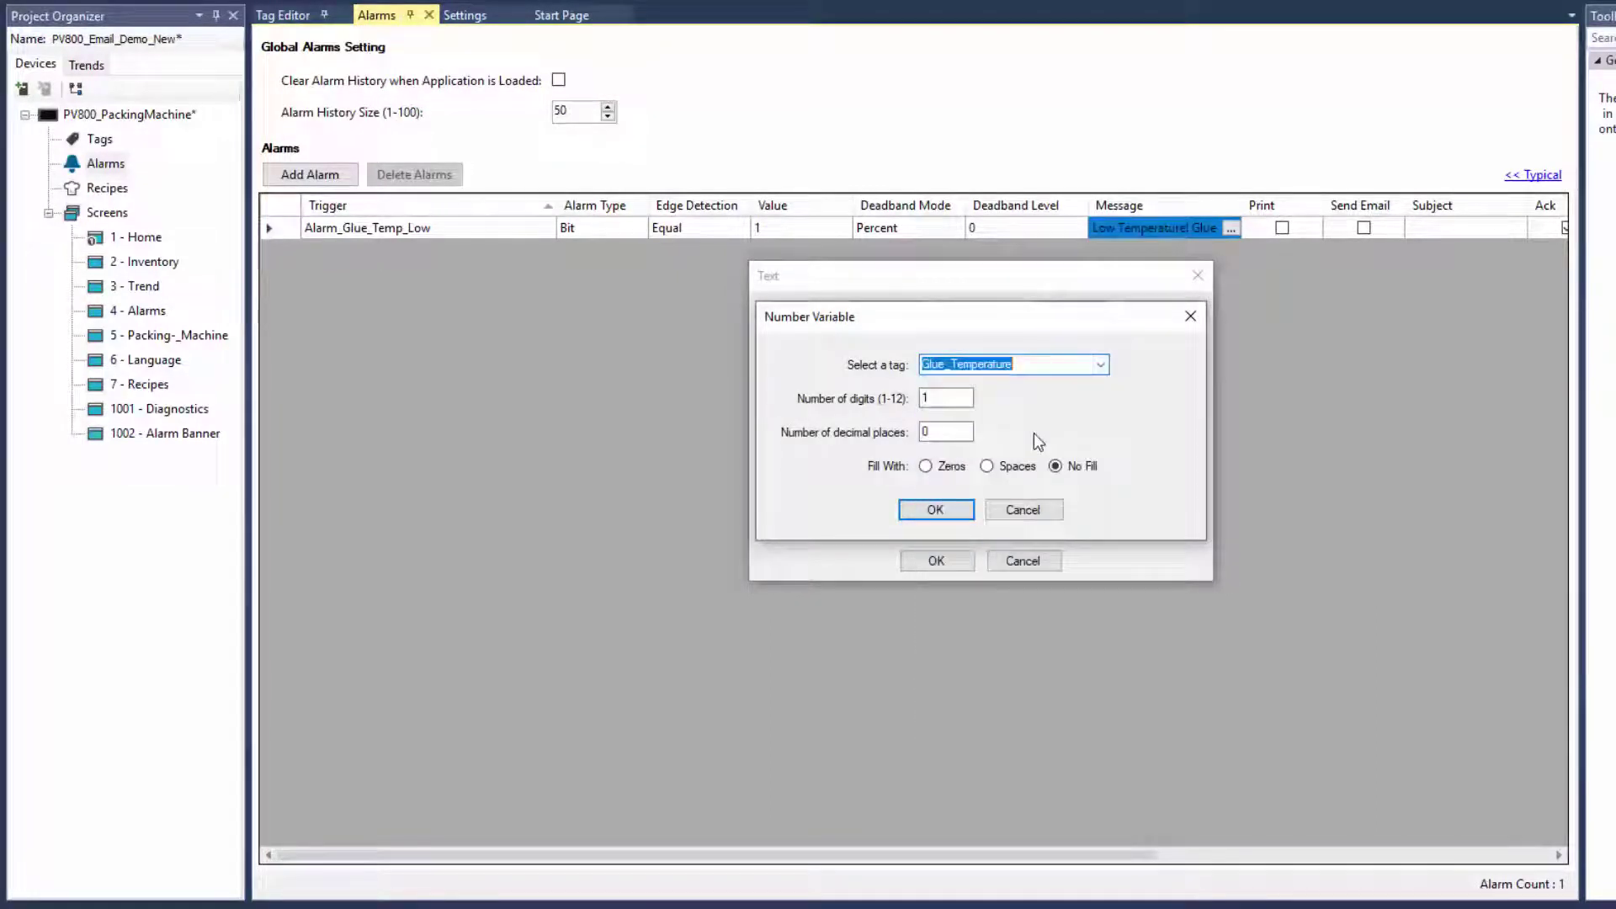
pyautogui.click(951, 404)
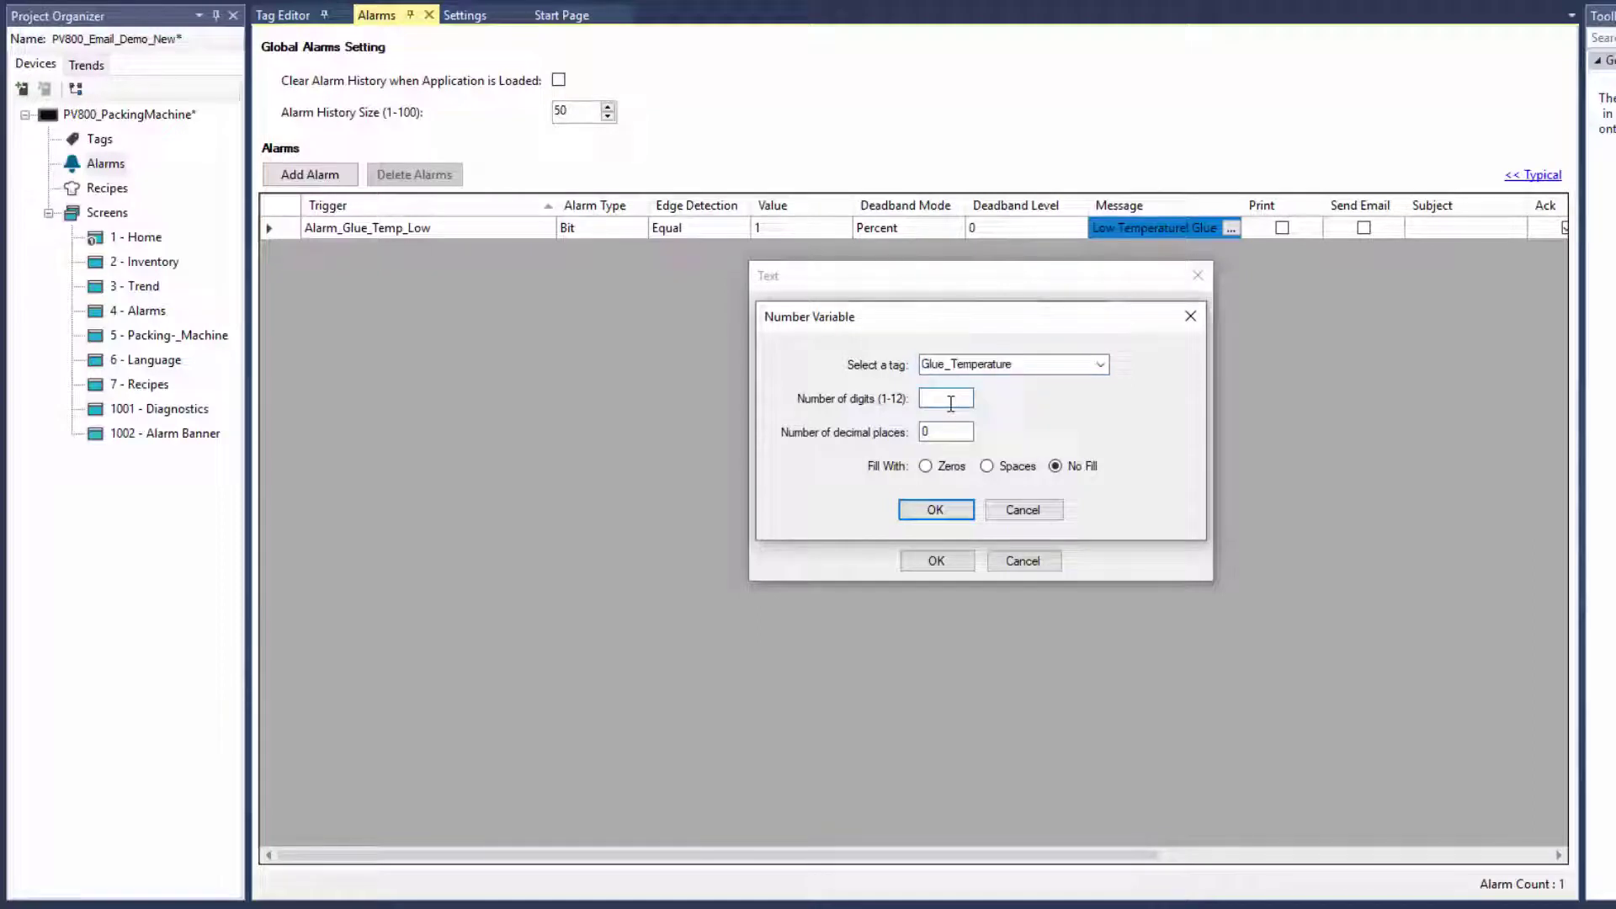
pyautogui.write('3')
pyautogui.click(957, 507)
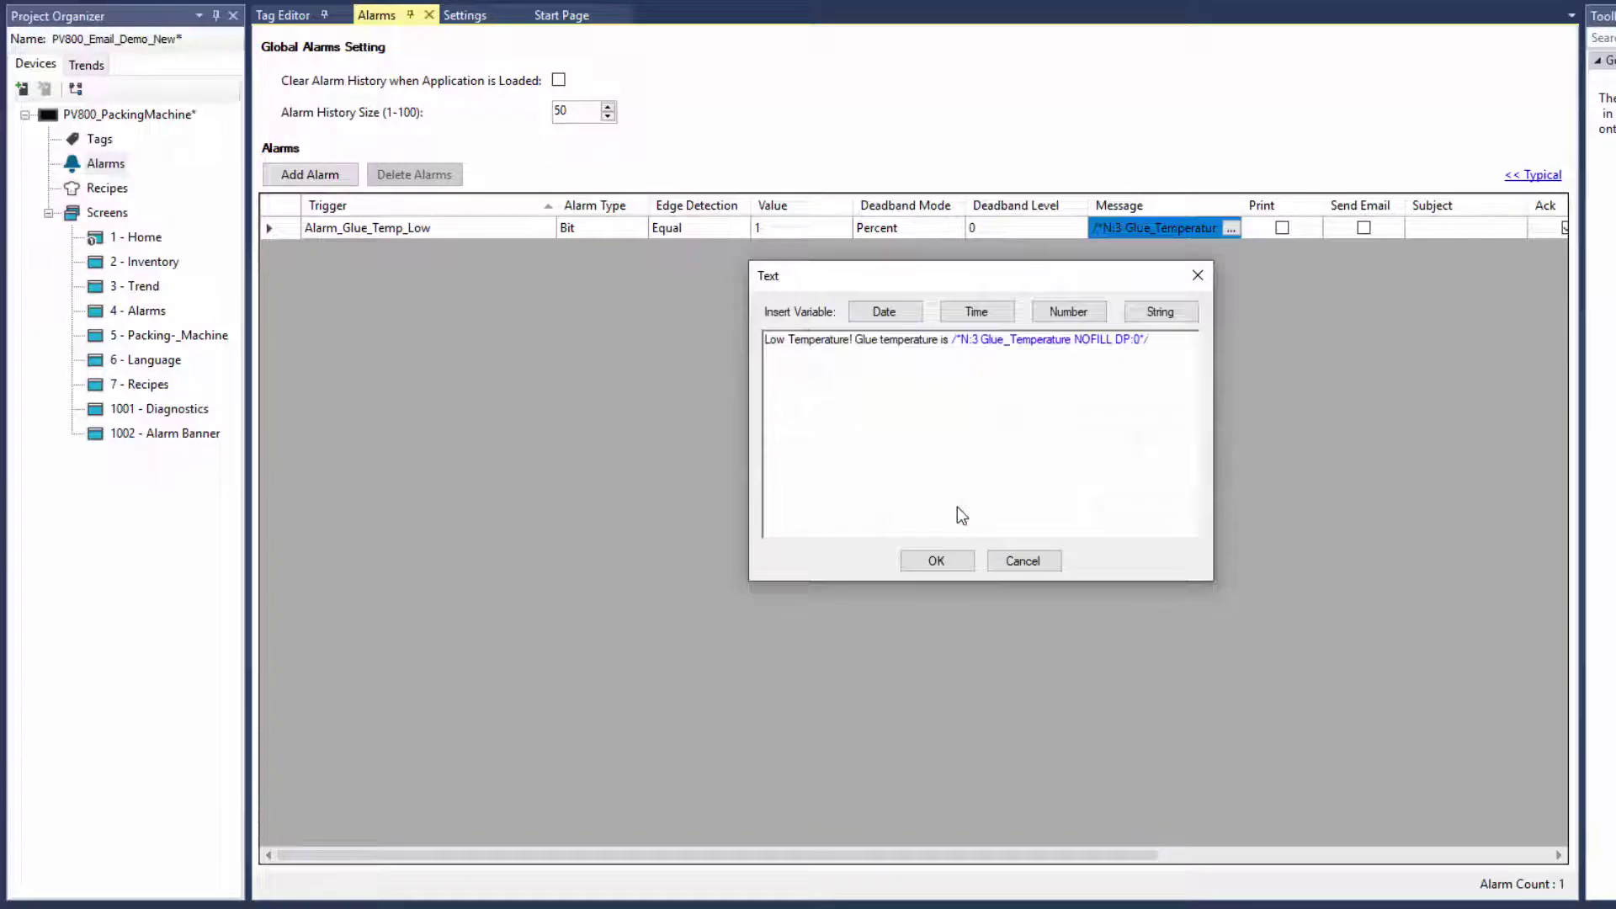
pyautogui.click(957, 561)
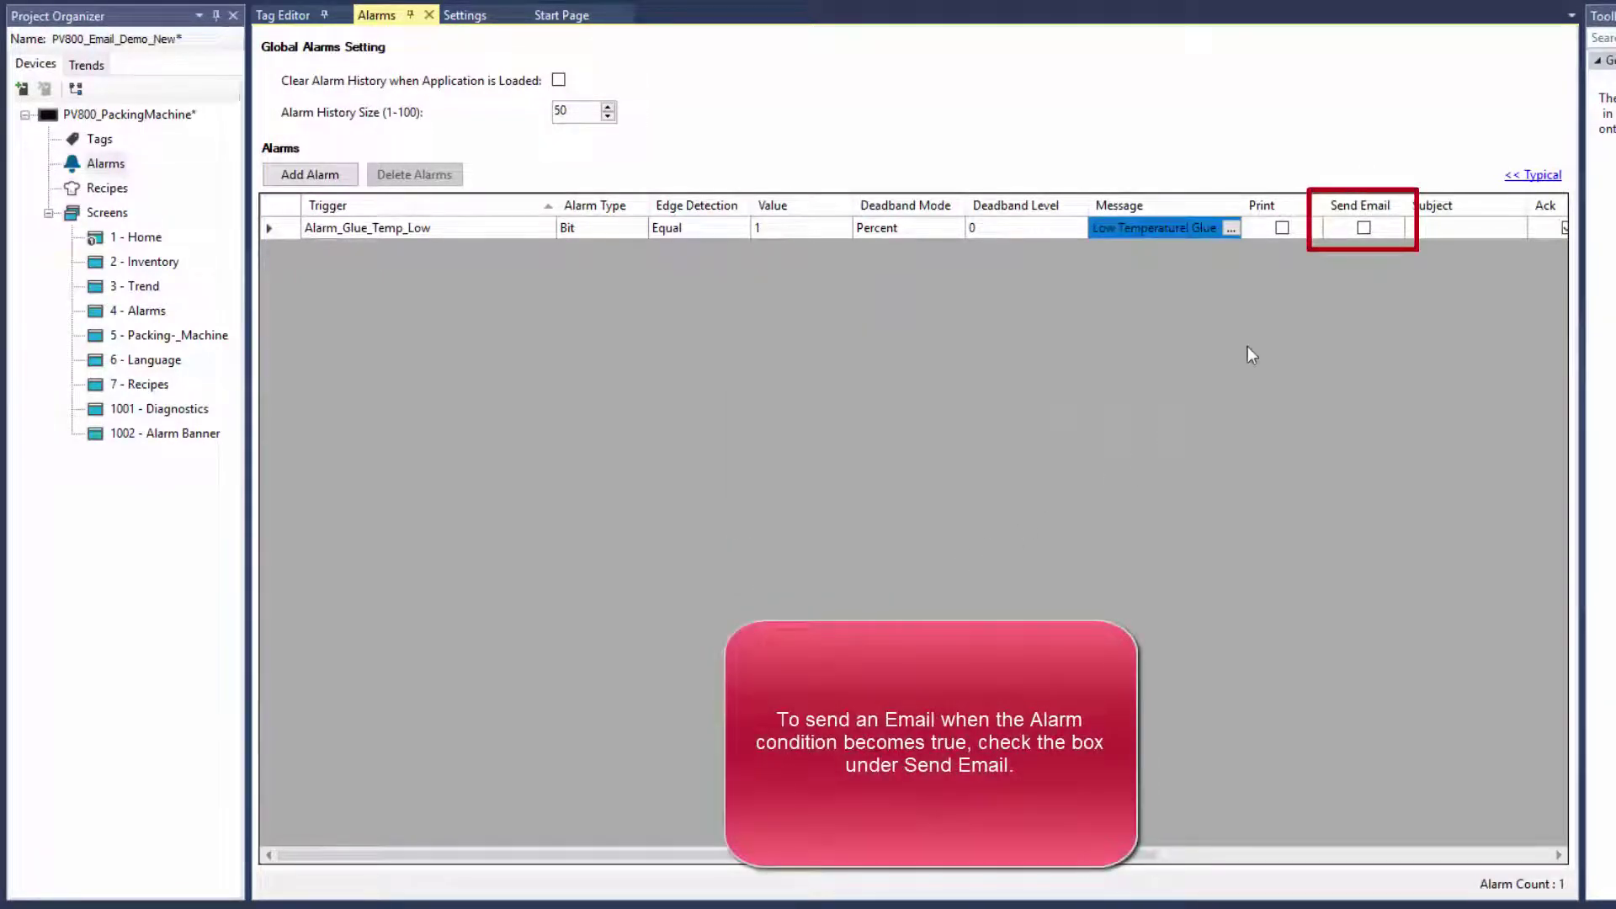
# Enable Send Email for the glue alarm with subject 'Alarm: Glue Temperature is Low!'
pyautogui.click(1365, 231)
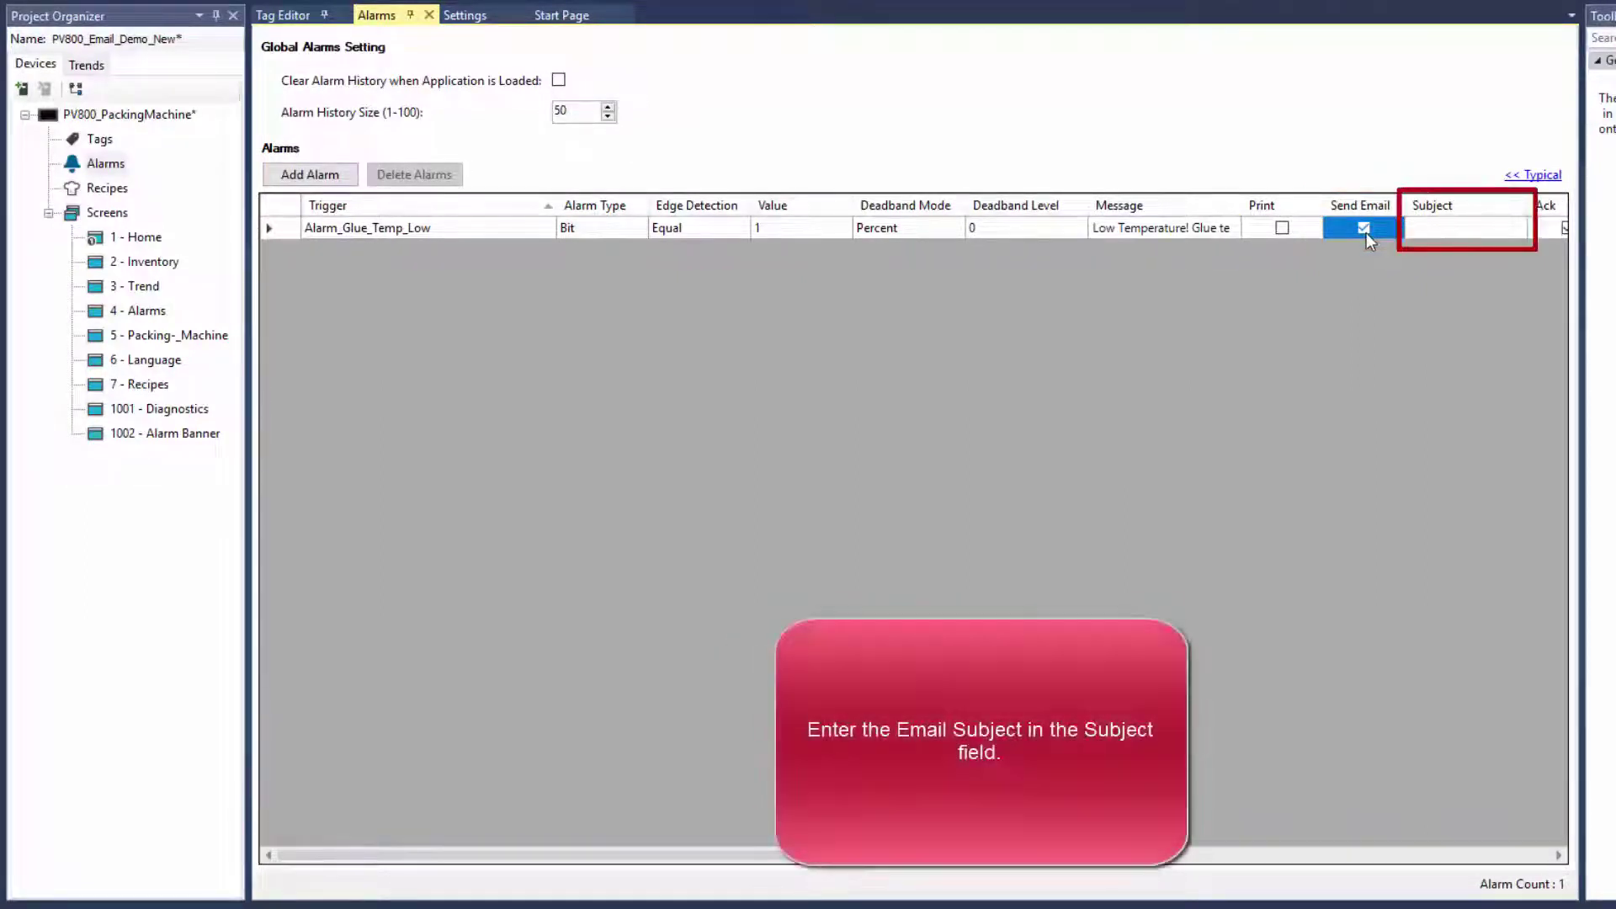
pyautogui.click(1442, 237)
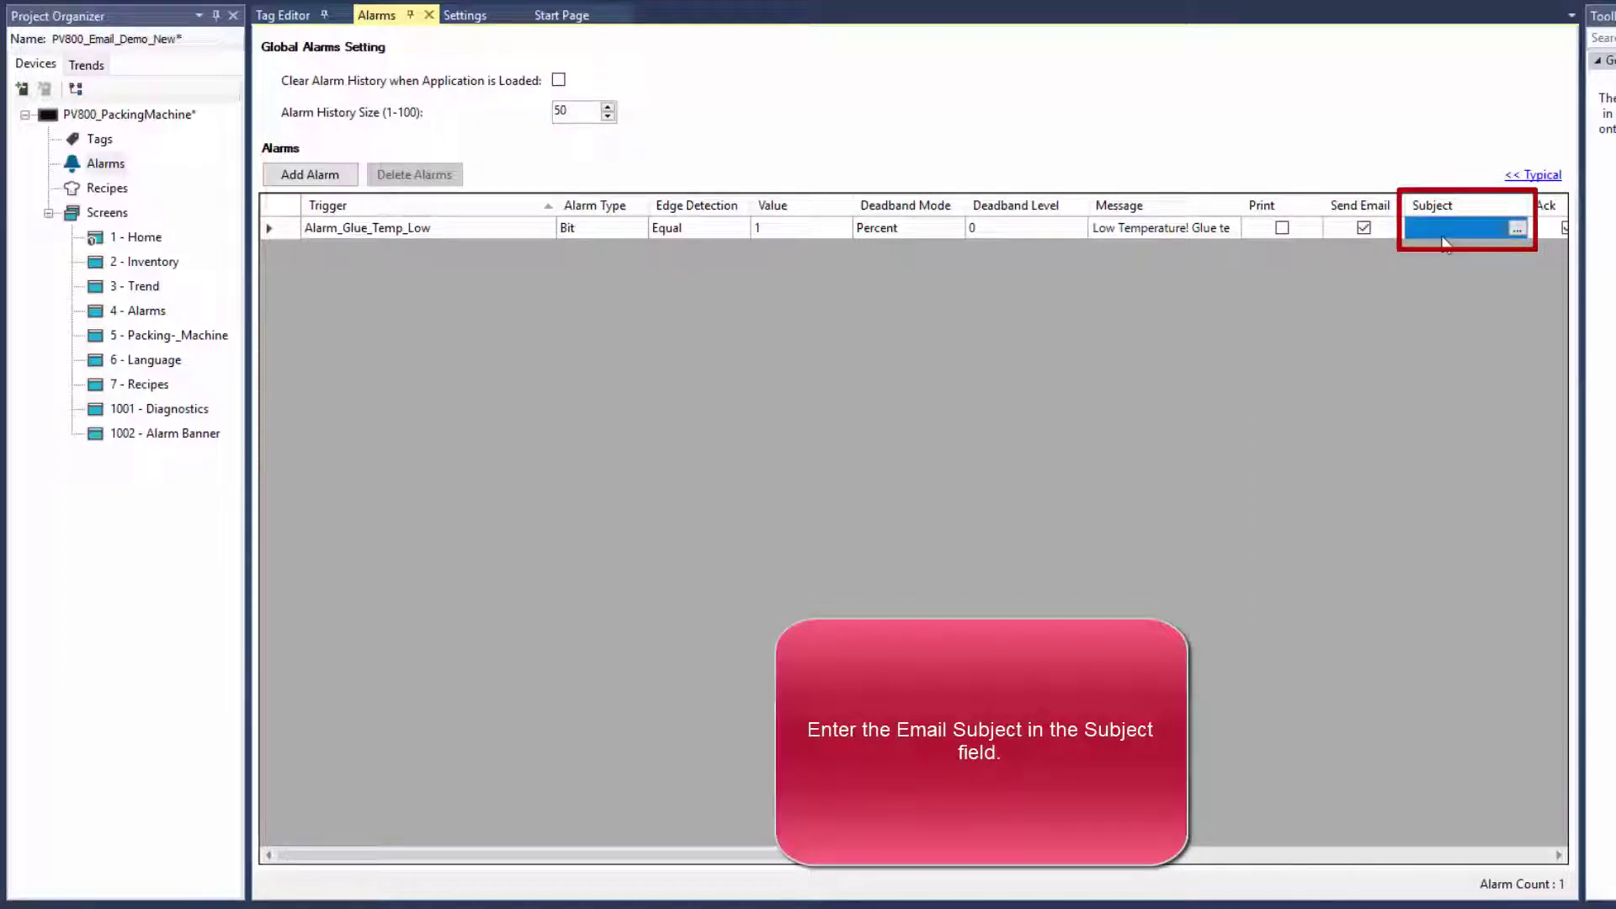
pyautogui.click(1457, 238)
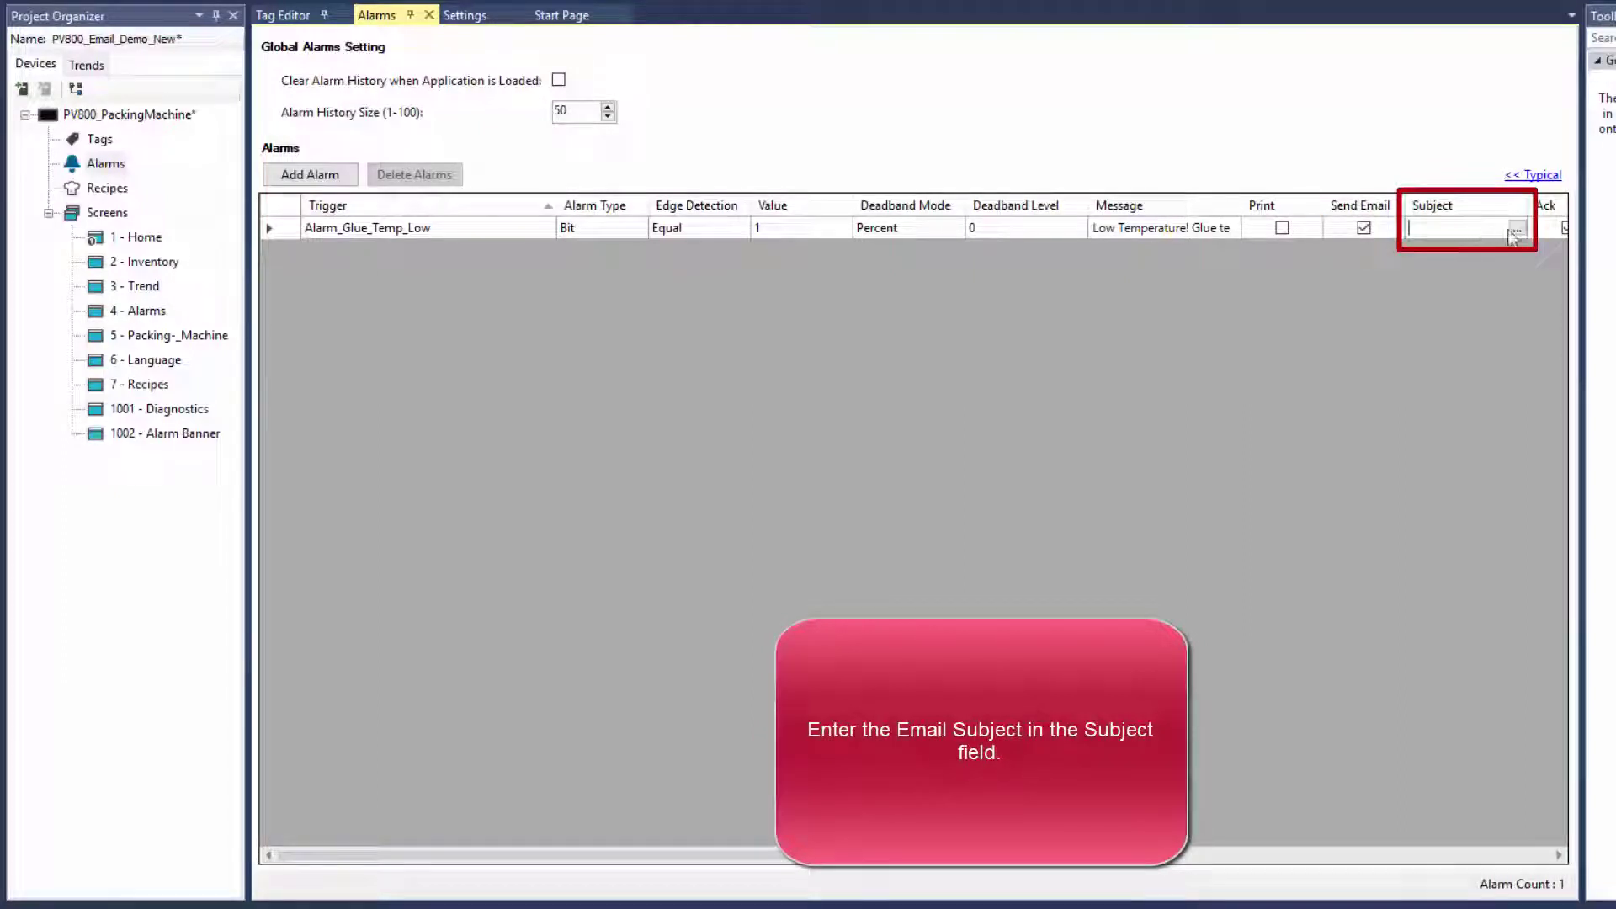
pyautogui.click(1515, 230)
pyautogui.write('Alarm')
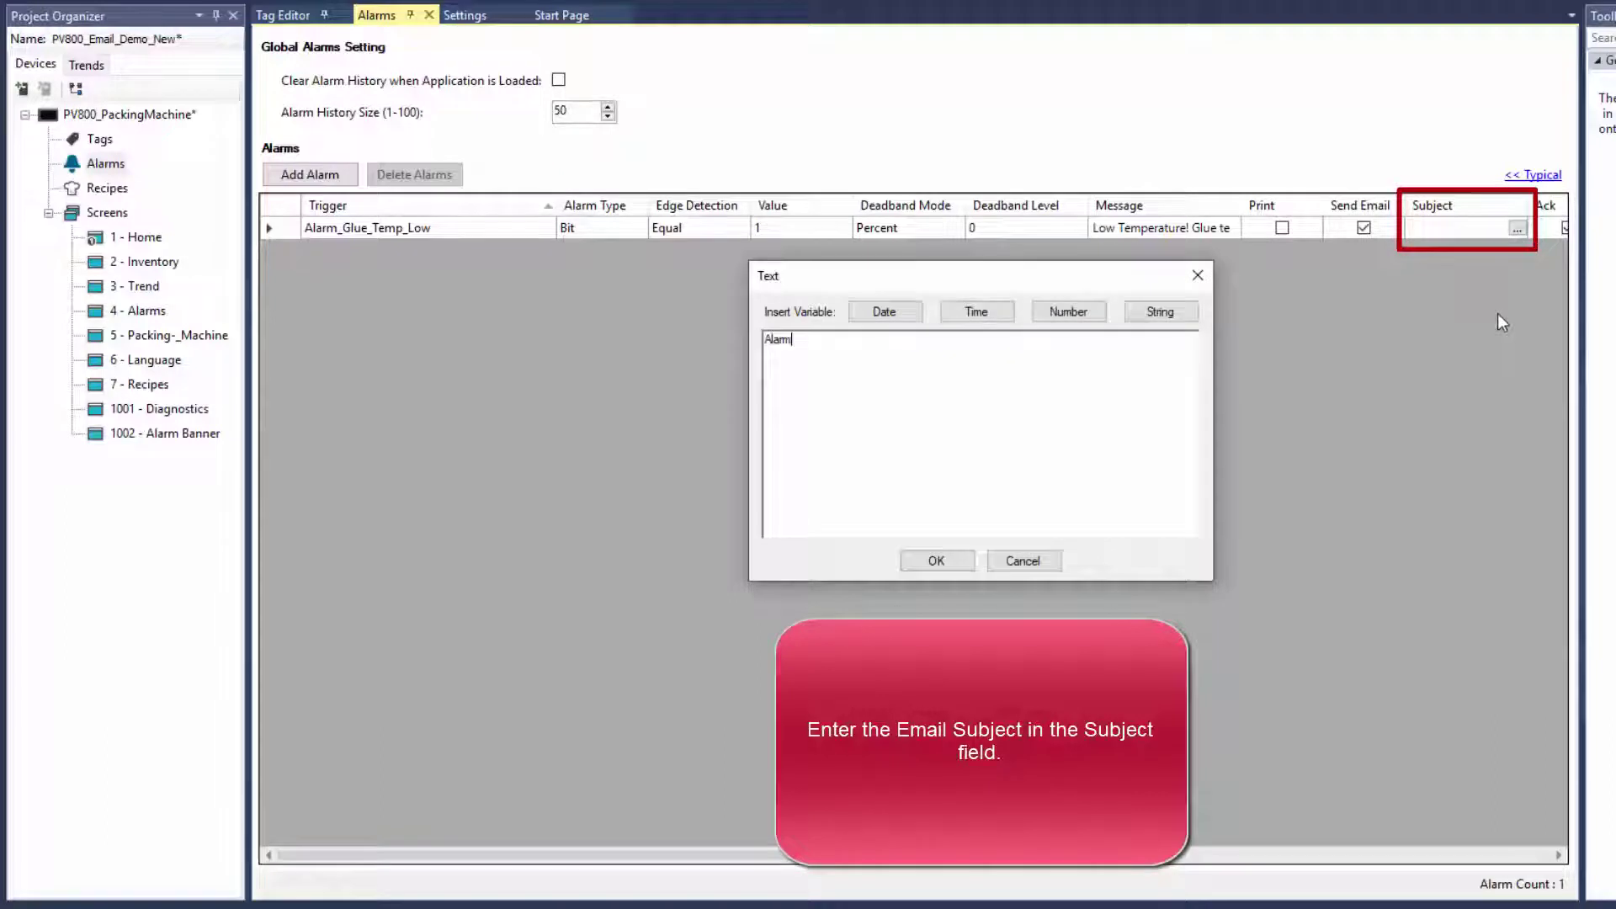
pyautogui.write(': Glue Temperature is Low!')
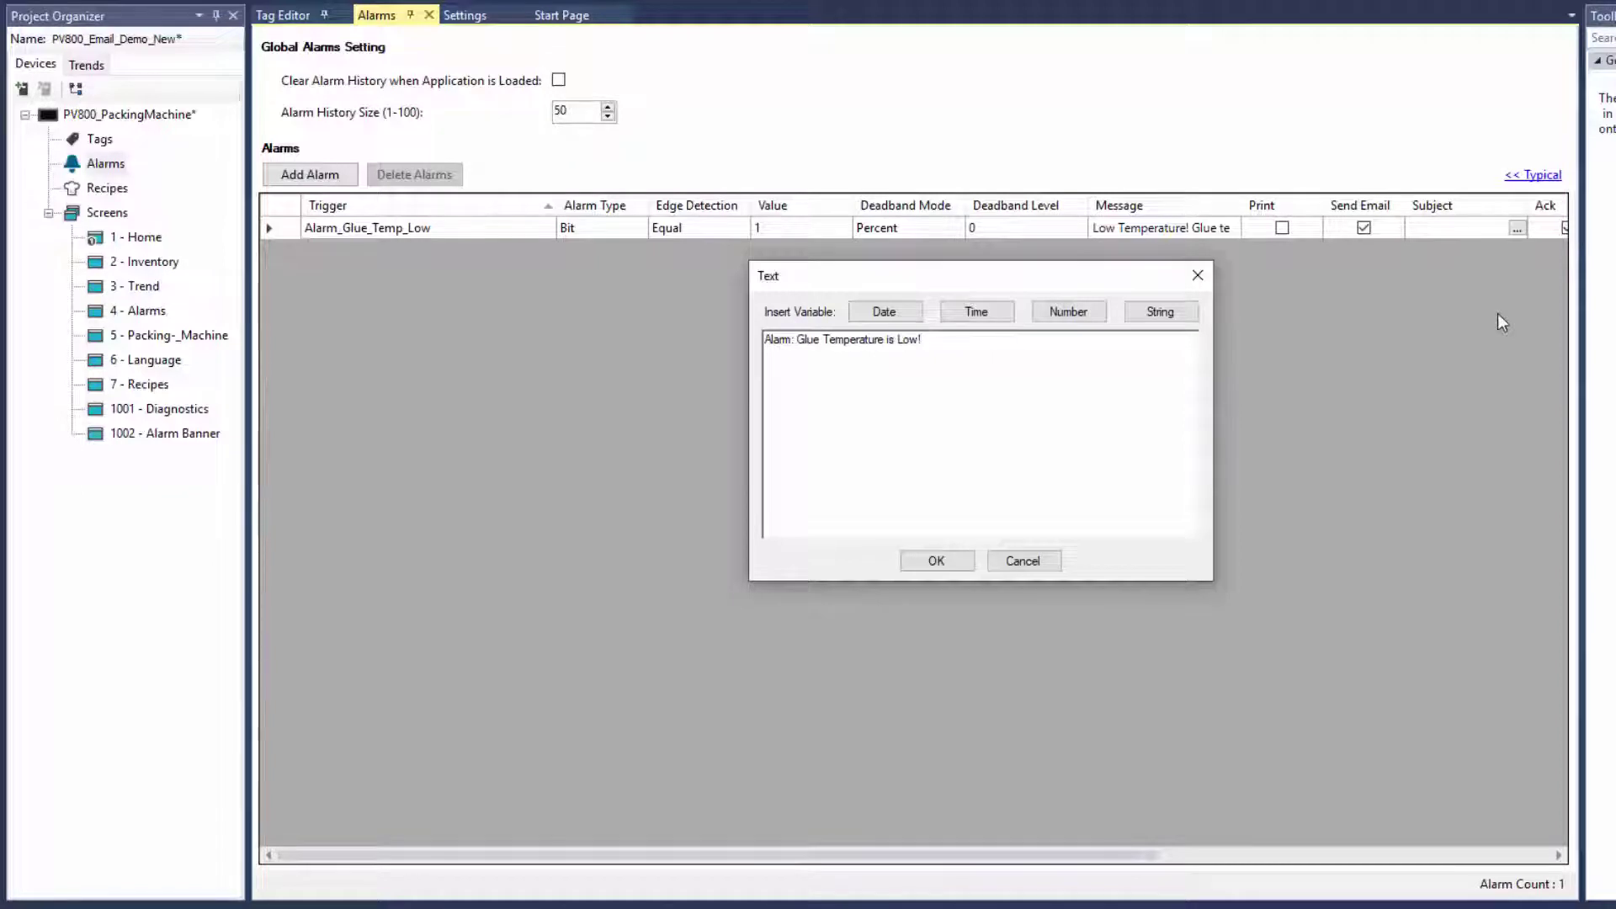
pyautogui.click(948, 562)
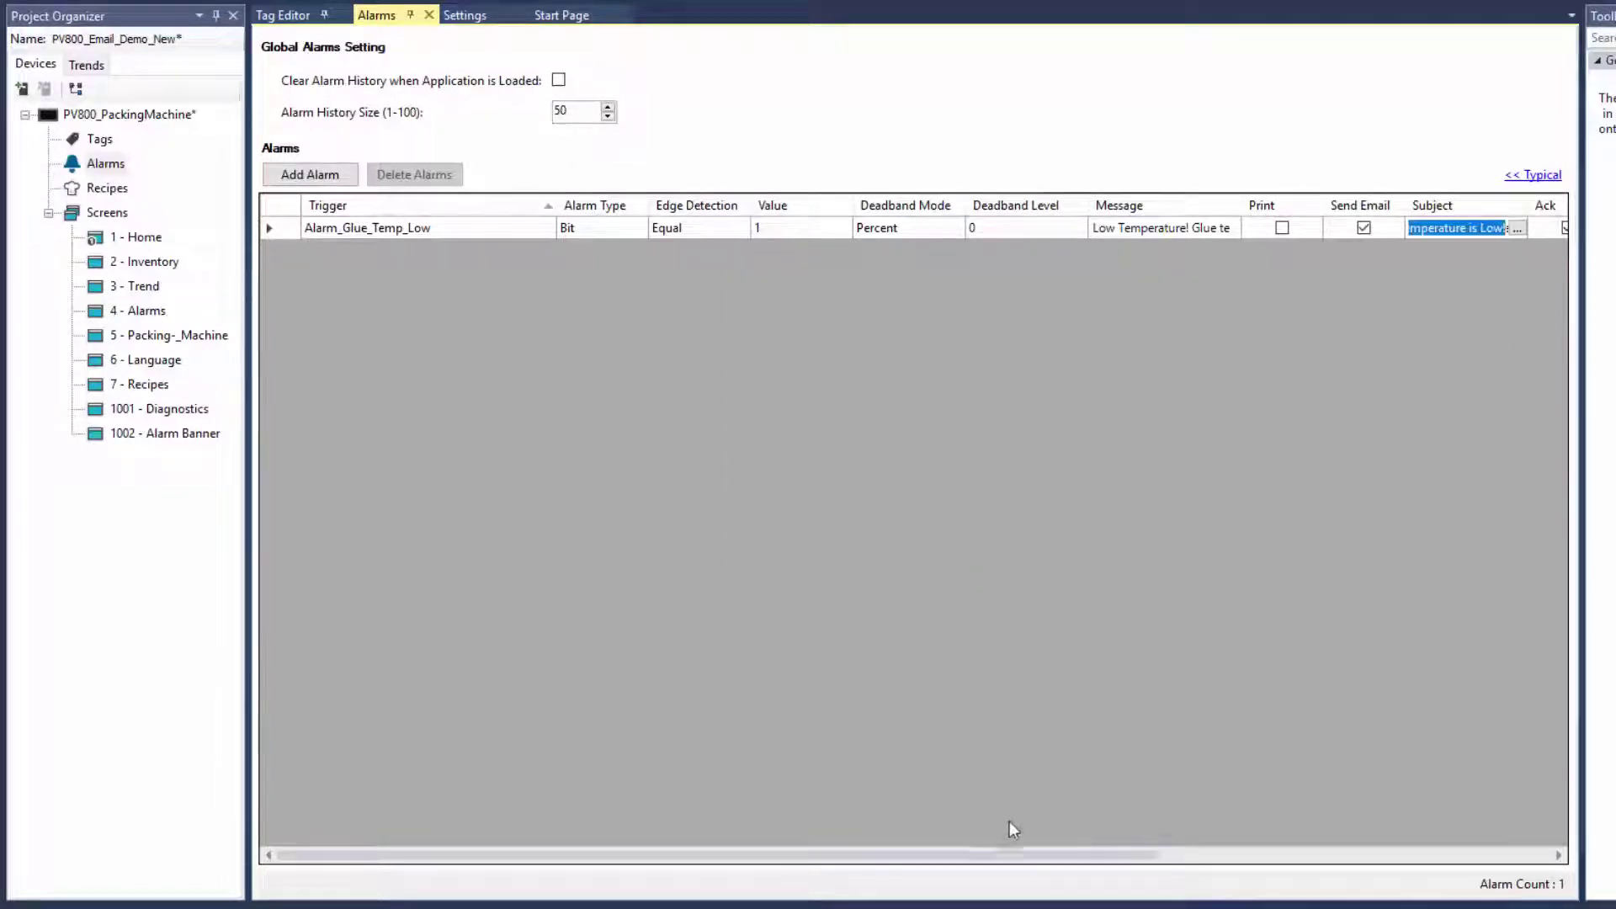
pyautogui.moveTo(1016, 863); pyautogui.dragTo(1502, 822)
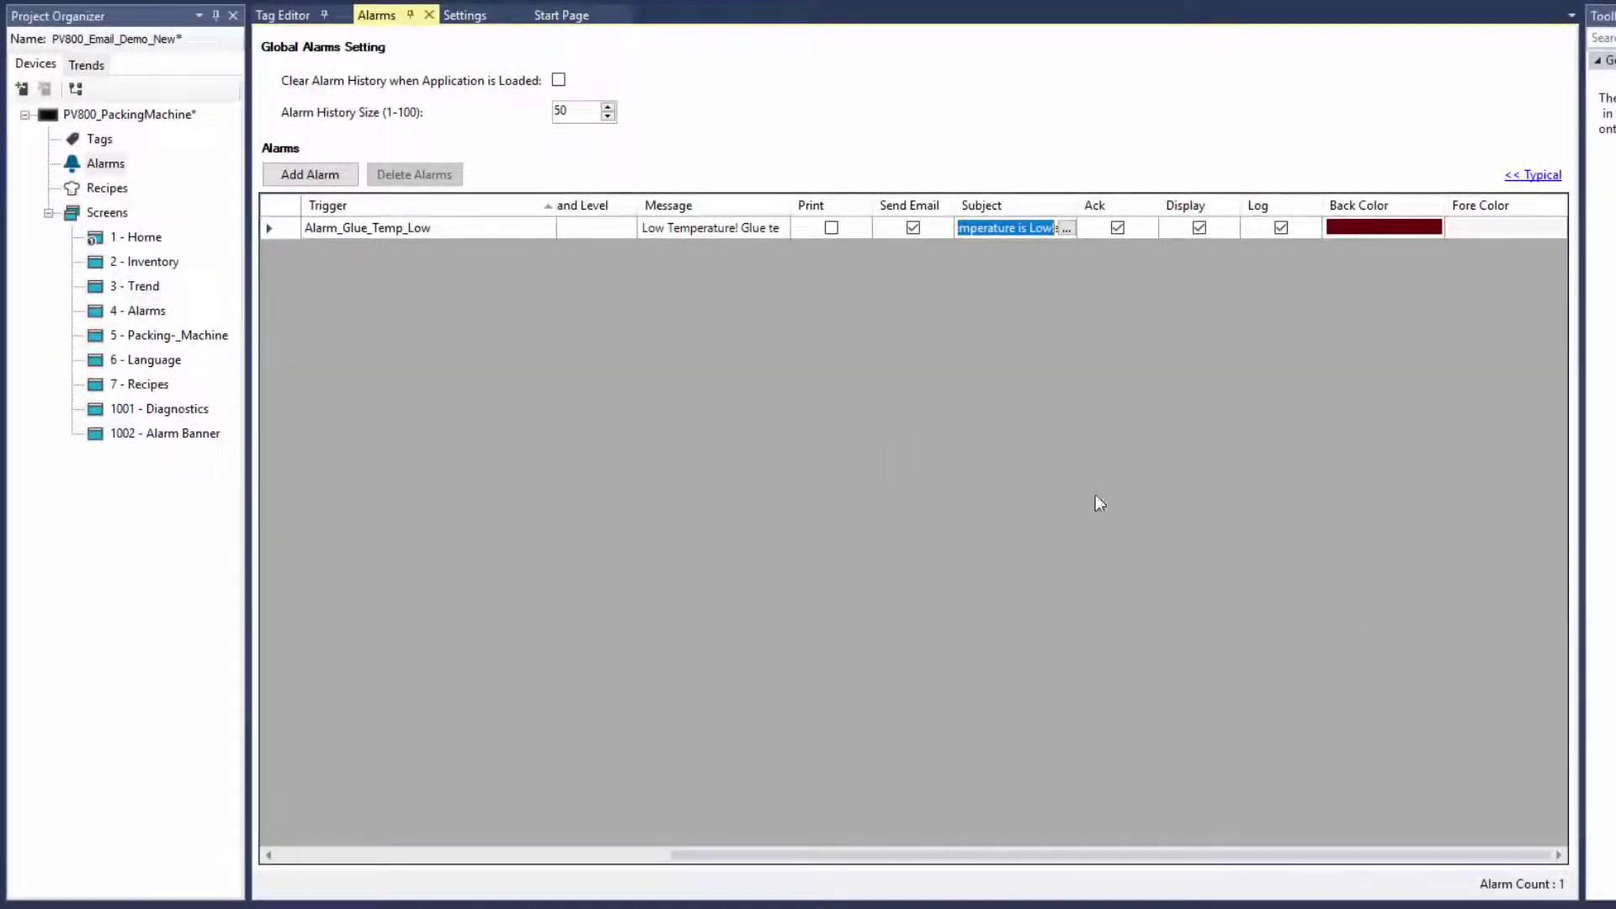
# Check the $SysEmail system tags, then open the 4 - Alarms screen
pyautogui.doubleClick(99, 139)
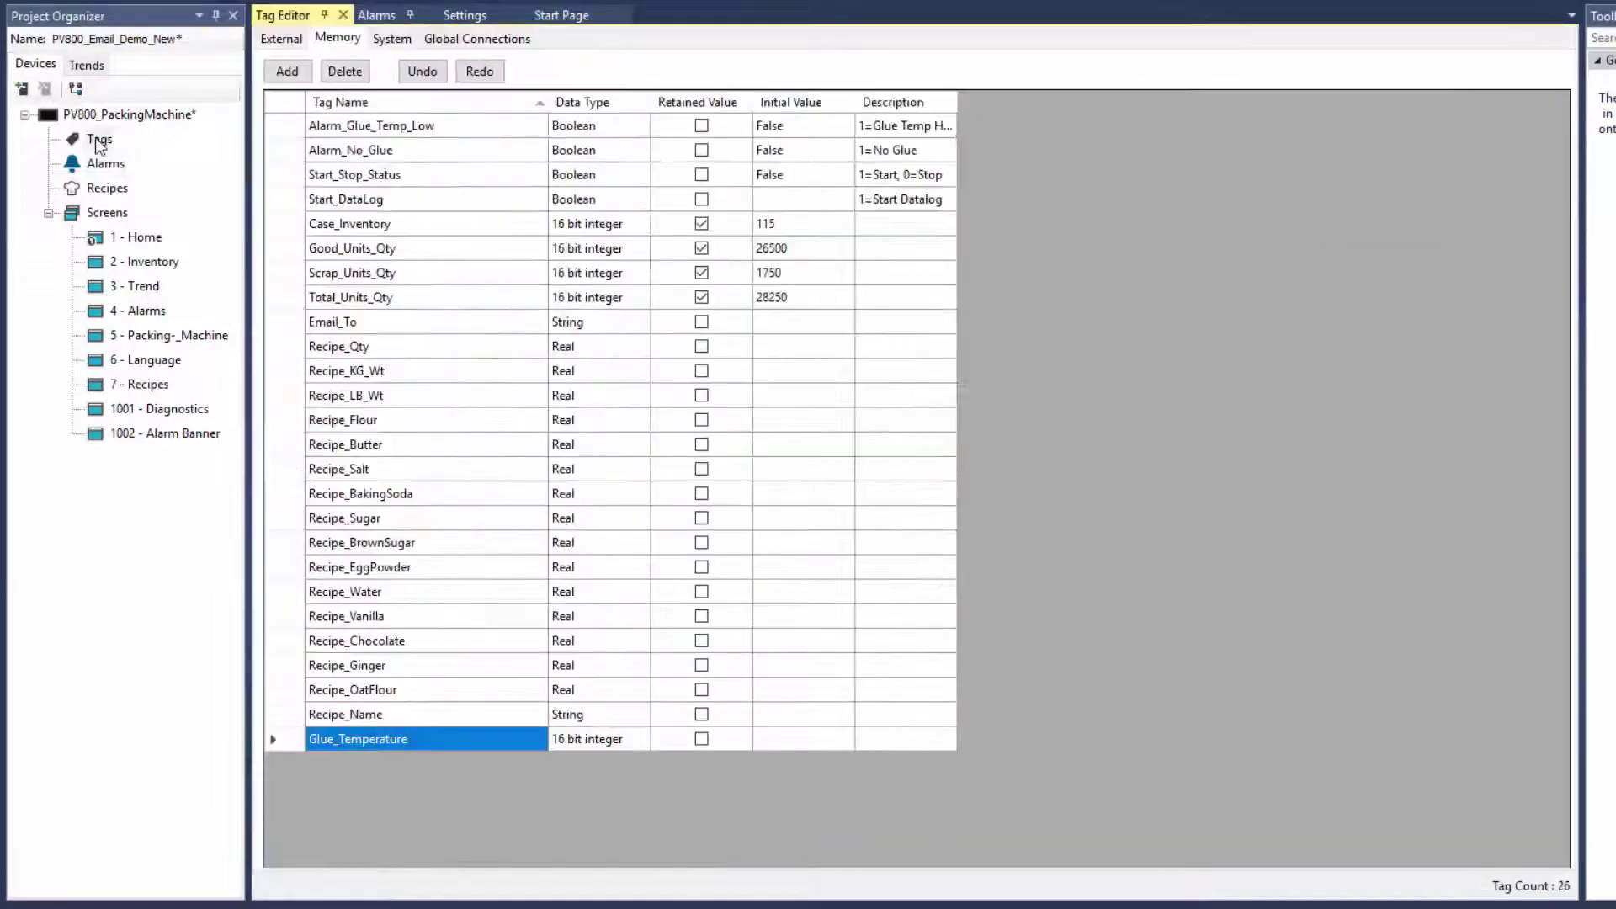
pyautogui.click(391, 38)
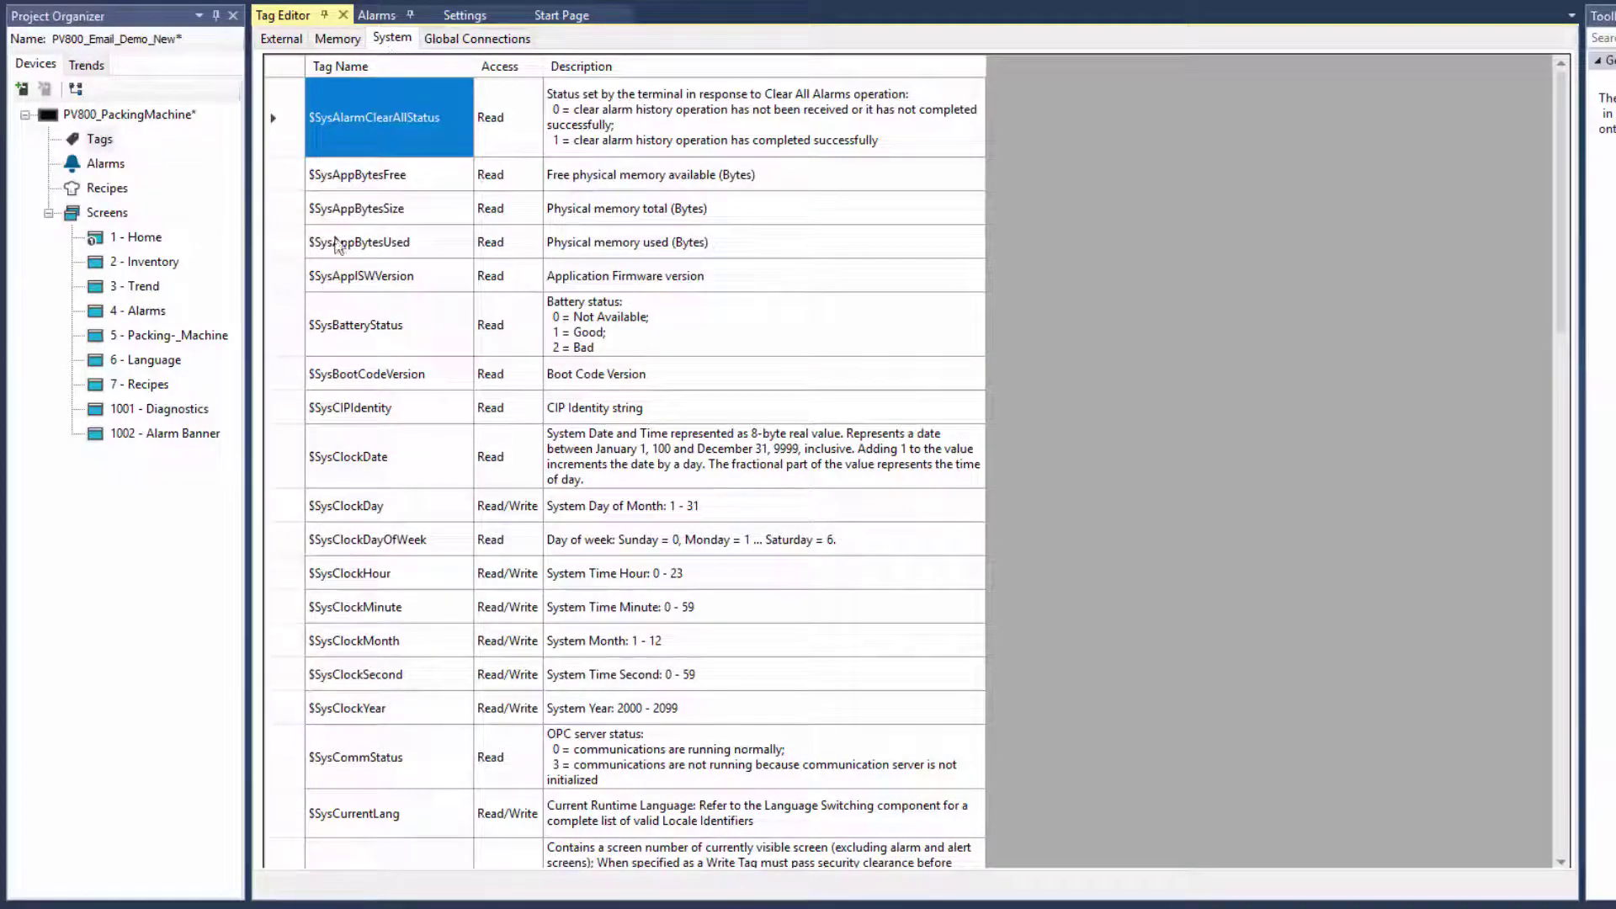
pyautogui.scroll(-10, 295, 310)
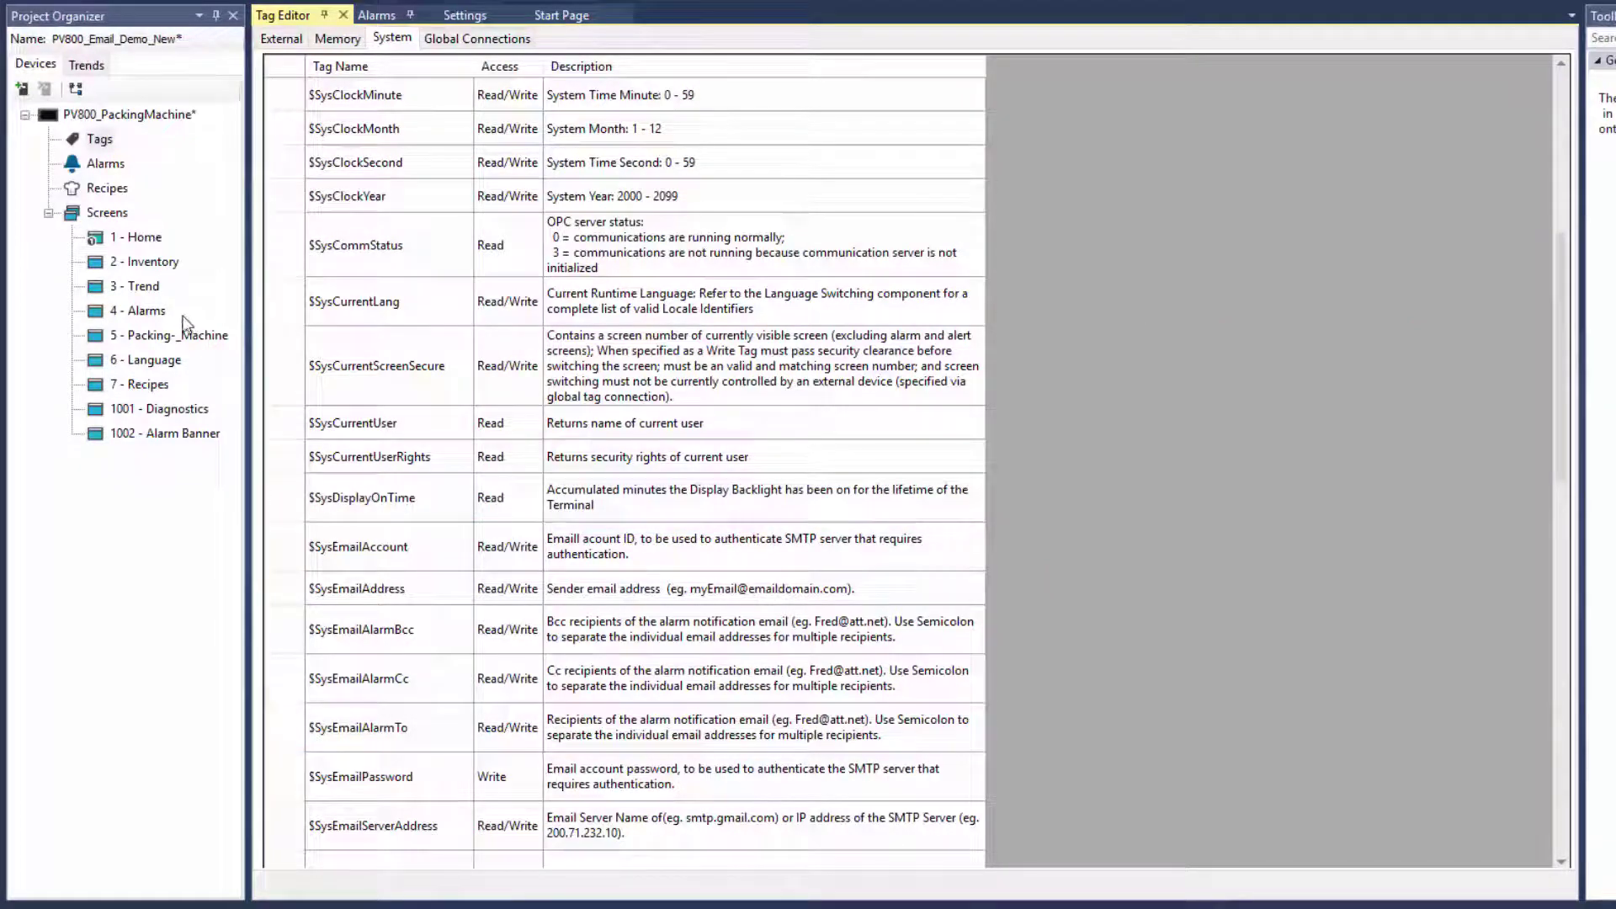
pyautogui.doubleClick(147, 310)
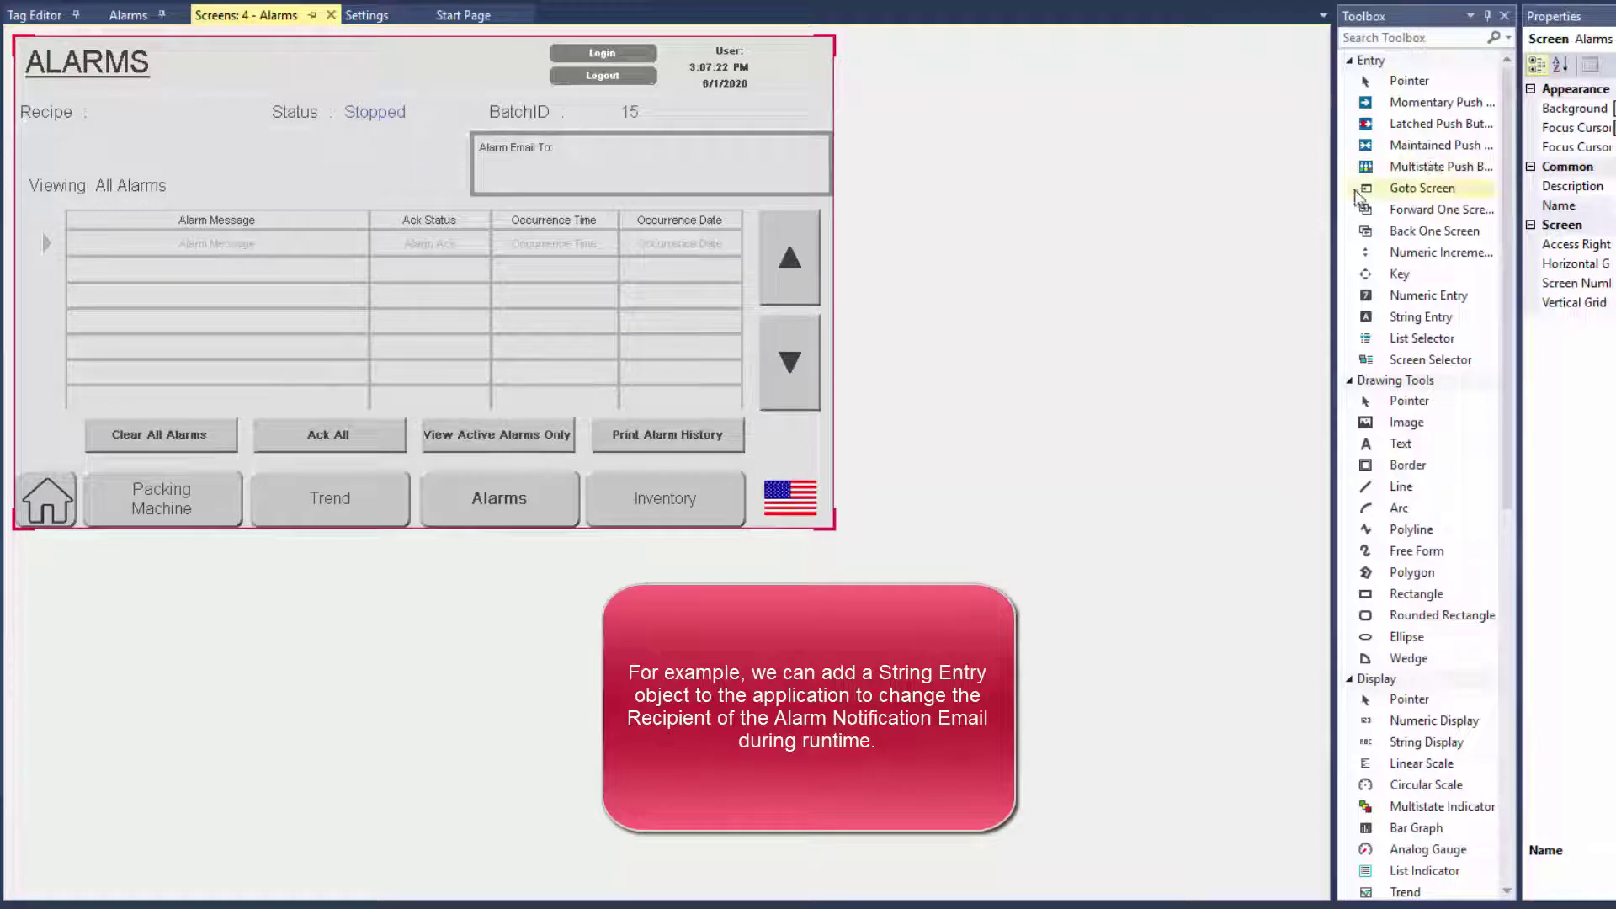
# Place a String Entry object sized to fill the Alarm Email To box
pyautogui.moveTo(1339, 188); pyautogui.dragTo(1267, 188)
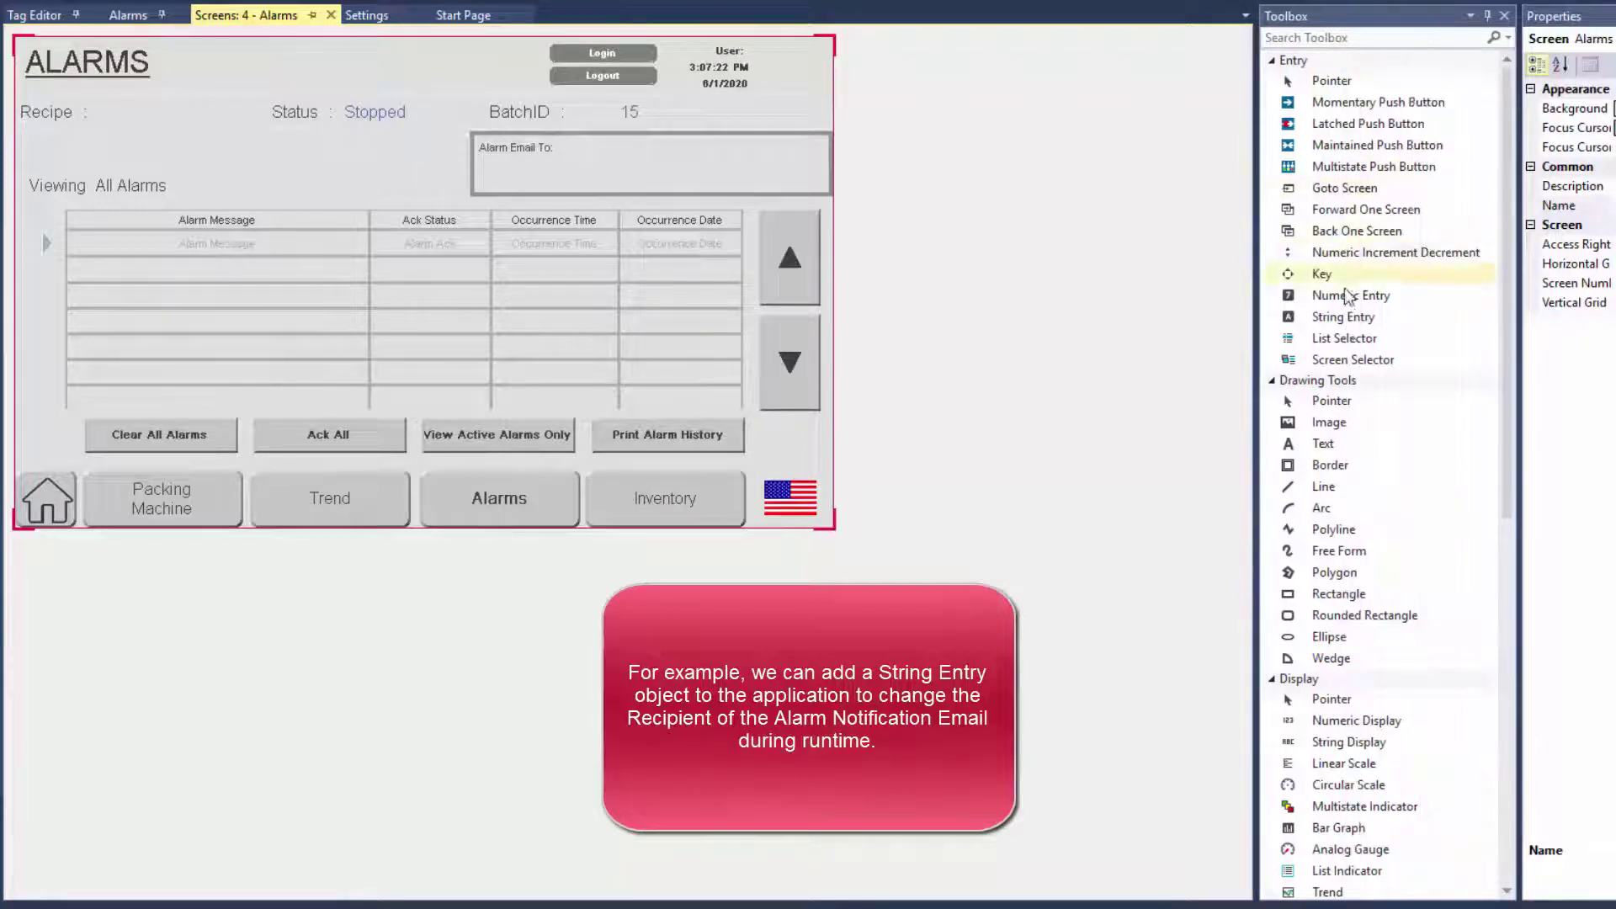
pyautogui.moveTo(1373, 323); pyautogui.dragTo(553, 127)
pyautogui.moveTo(781, 212); pyautogui.dragTo(814, 191)
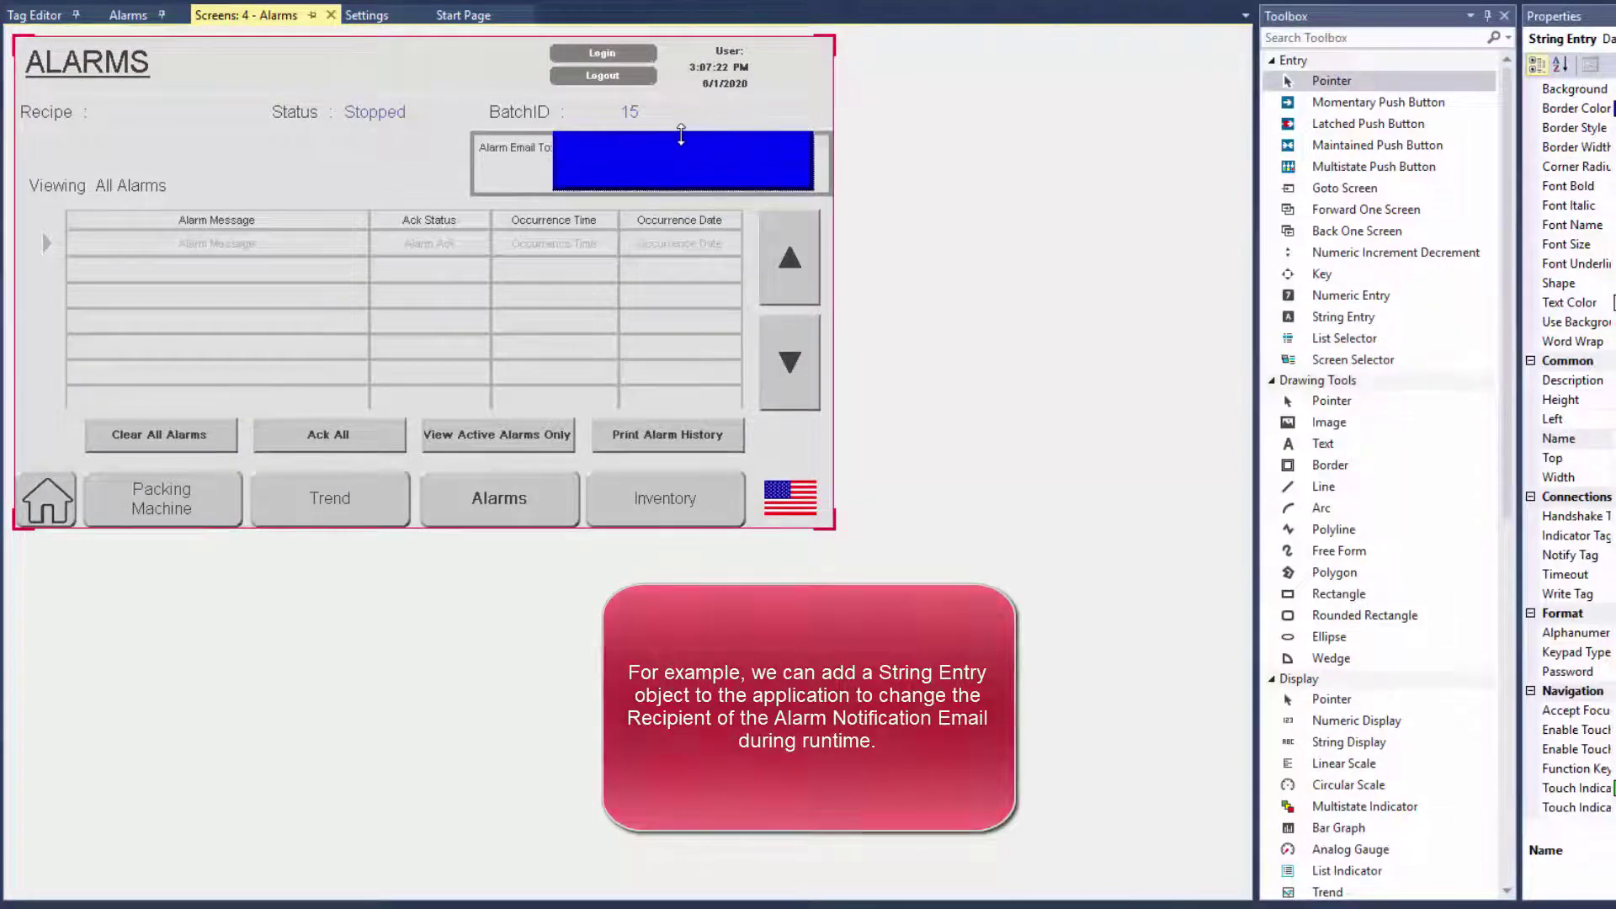
pyautogui.moveTo(683, 128); pyautogui.dragTo(682, 136)
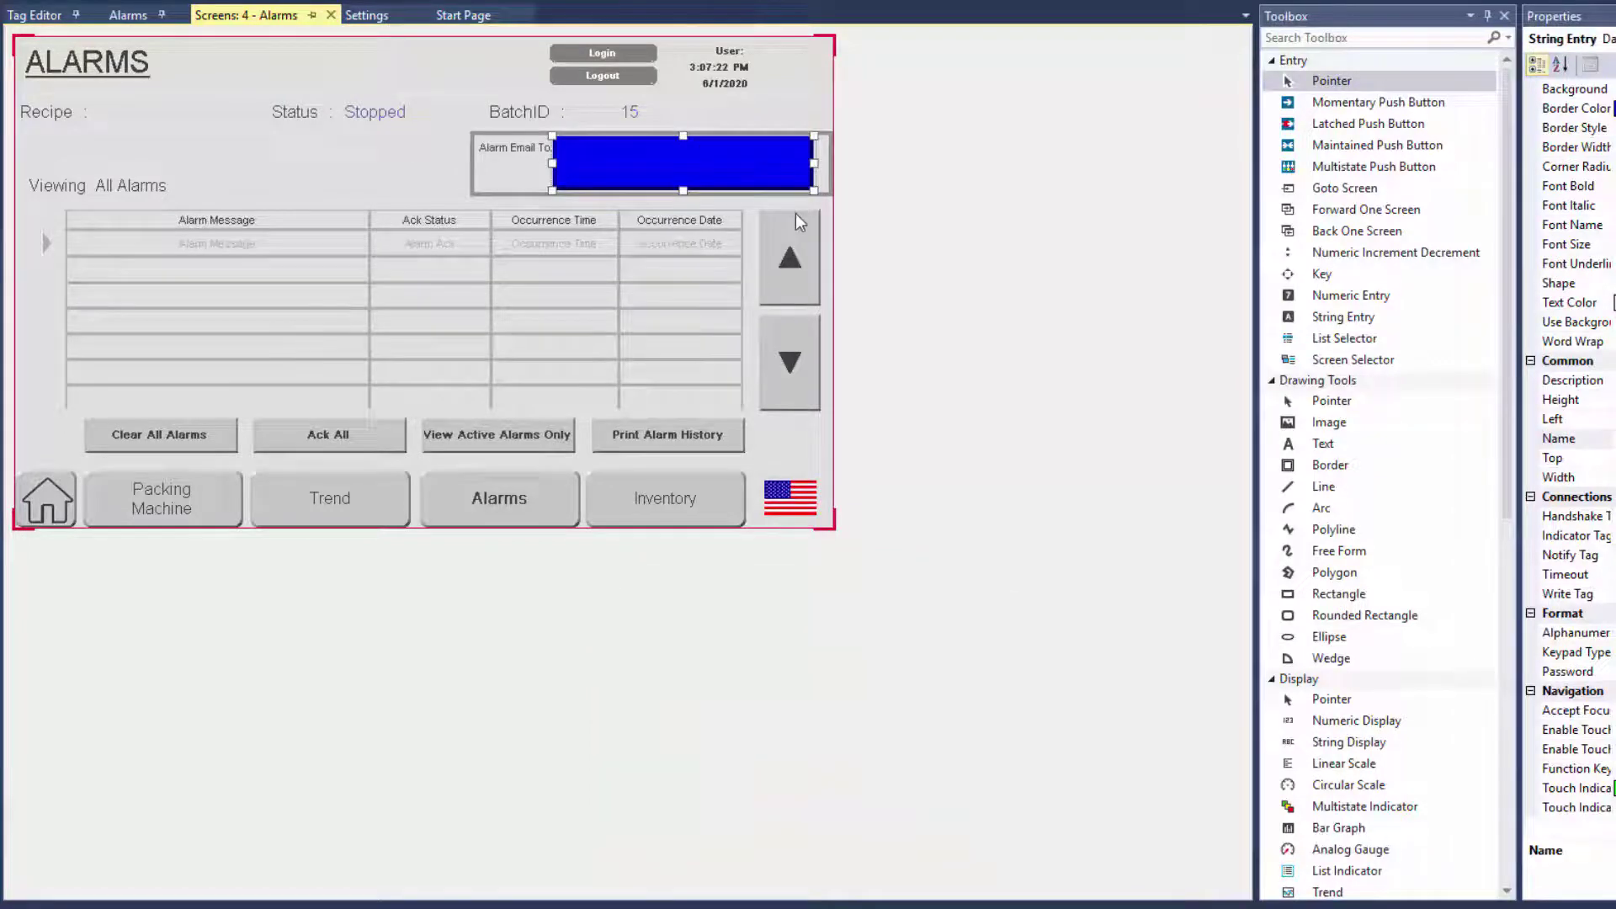
# Set the string entry's Write Tag to $SysEmailAlarmTo
pyautogui.click(1568, 594)
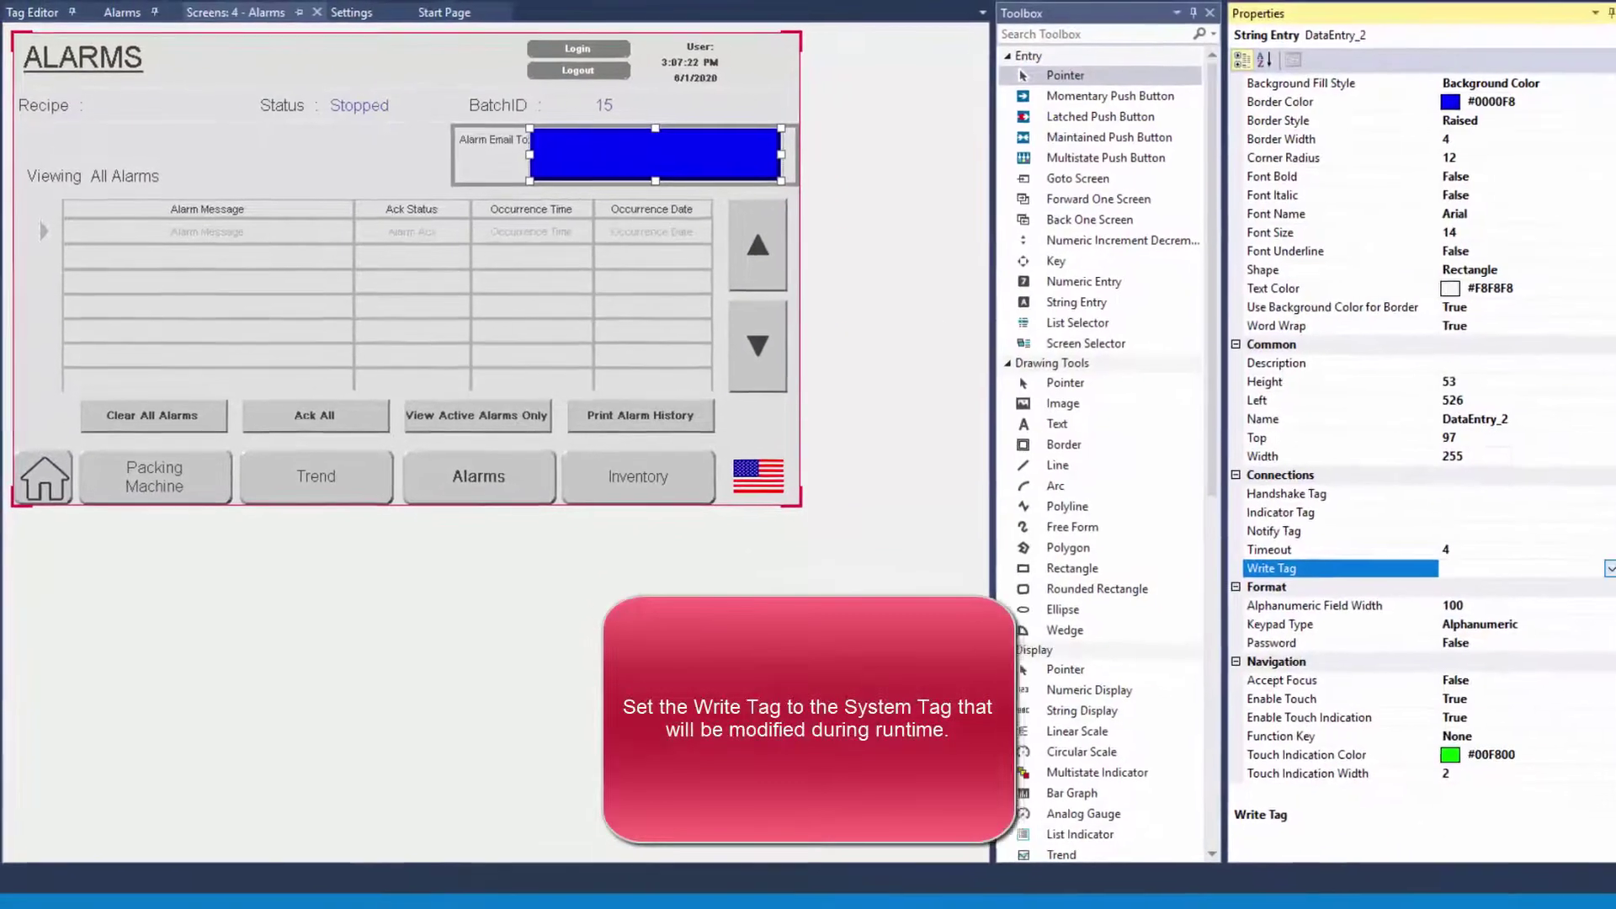
pyautogui.click(1609, 569)
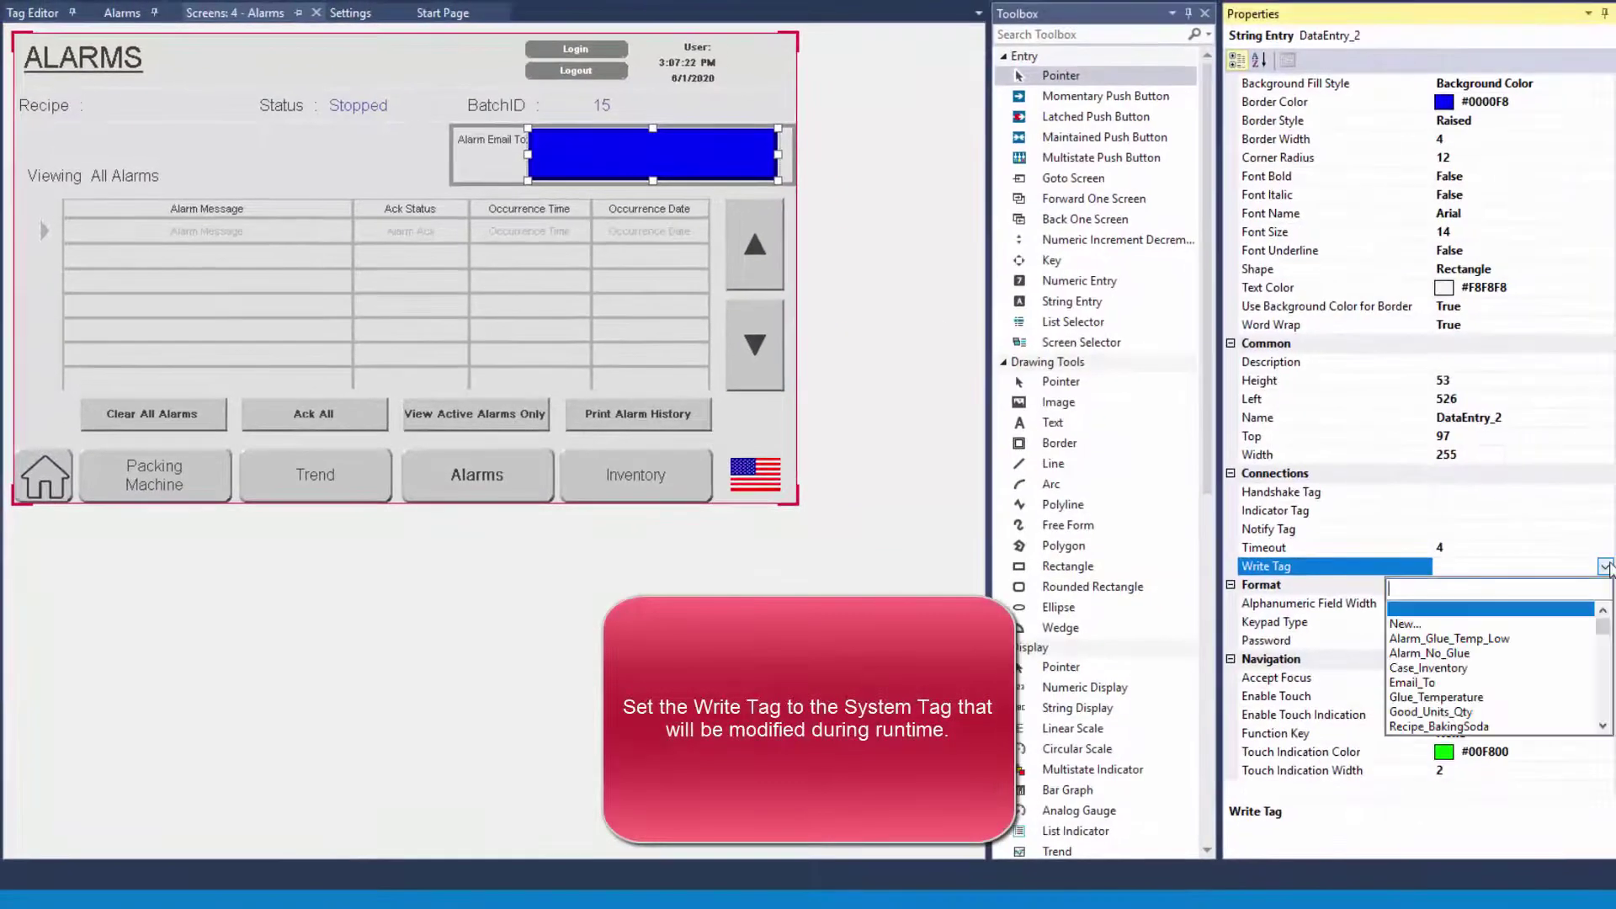
pyautogui.scroll(-6, 1555, 694)
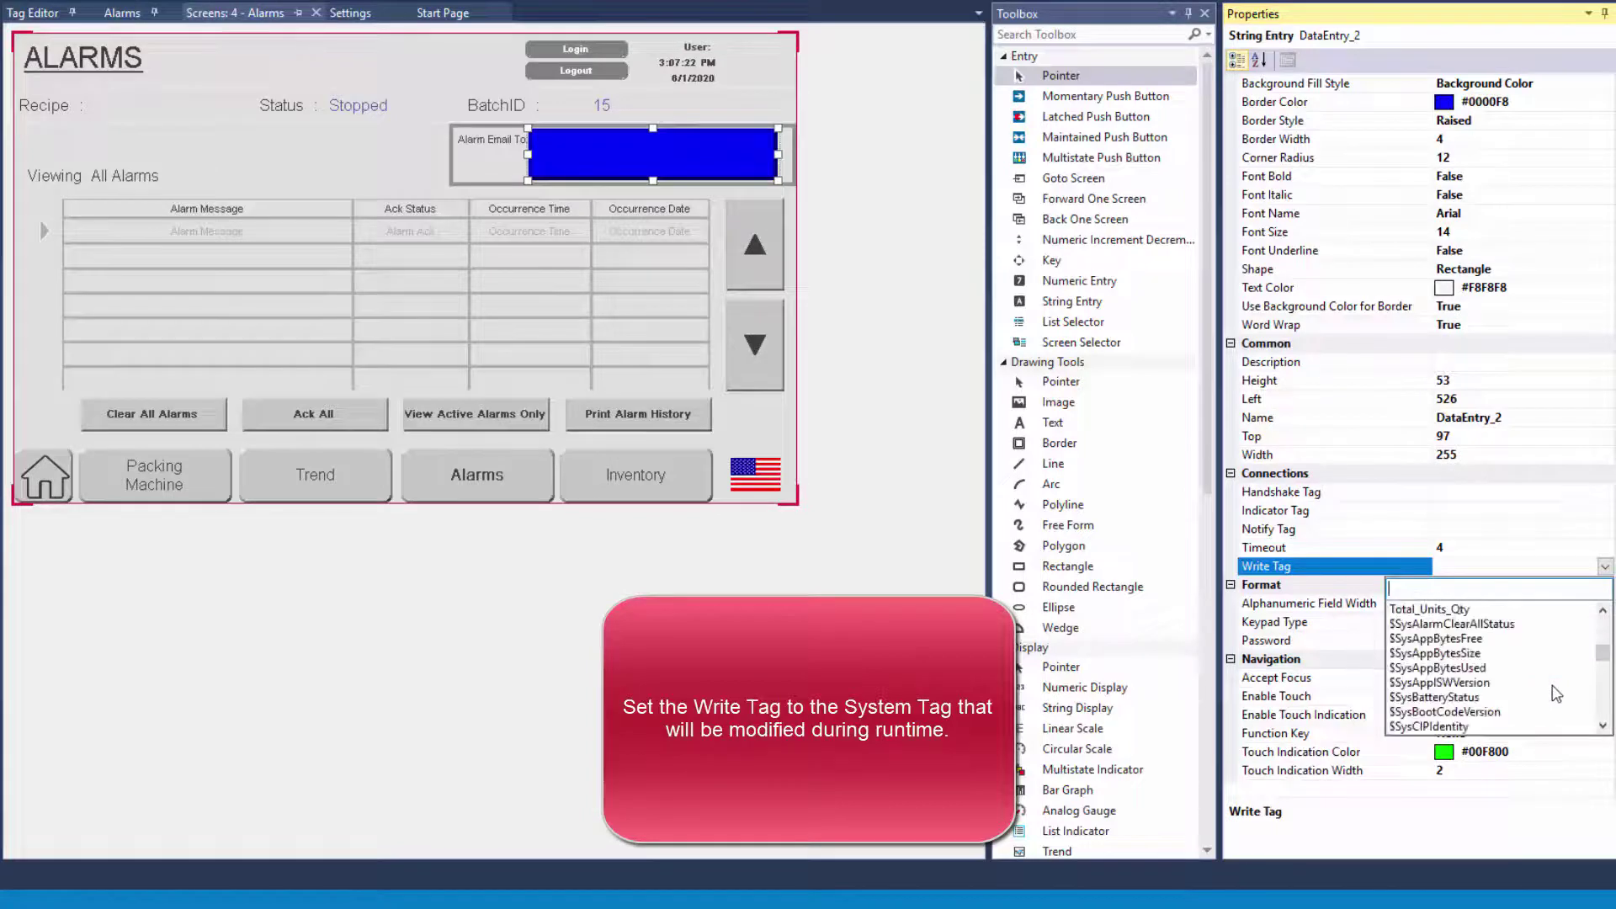
pyautogui.scroll(-5, 1556, 693)
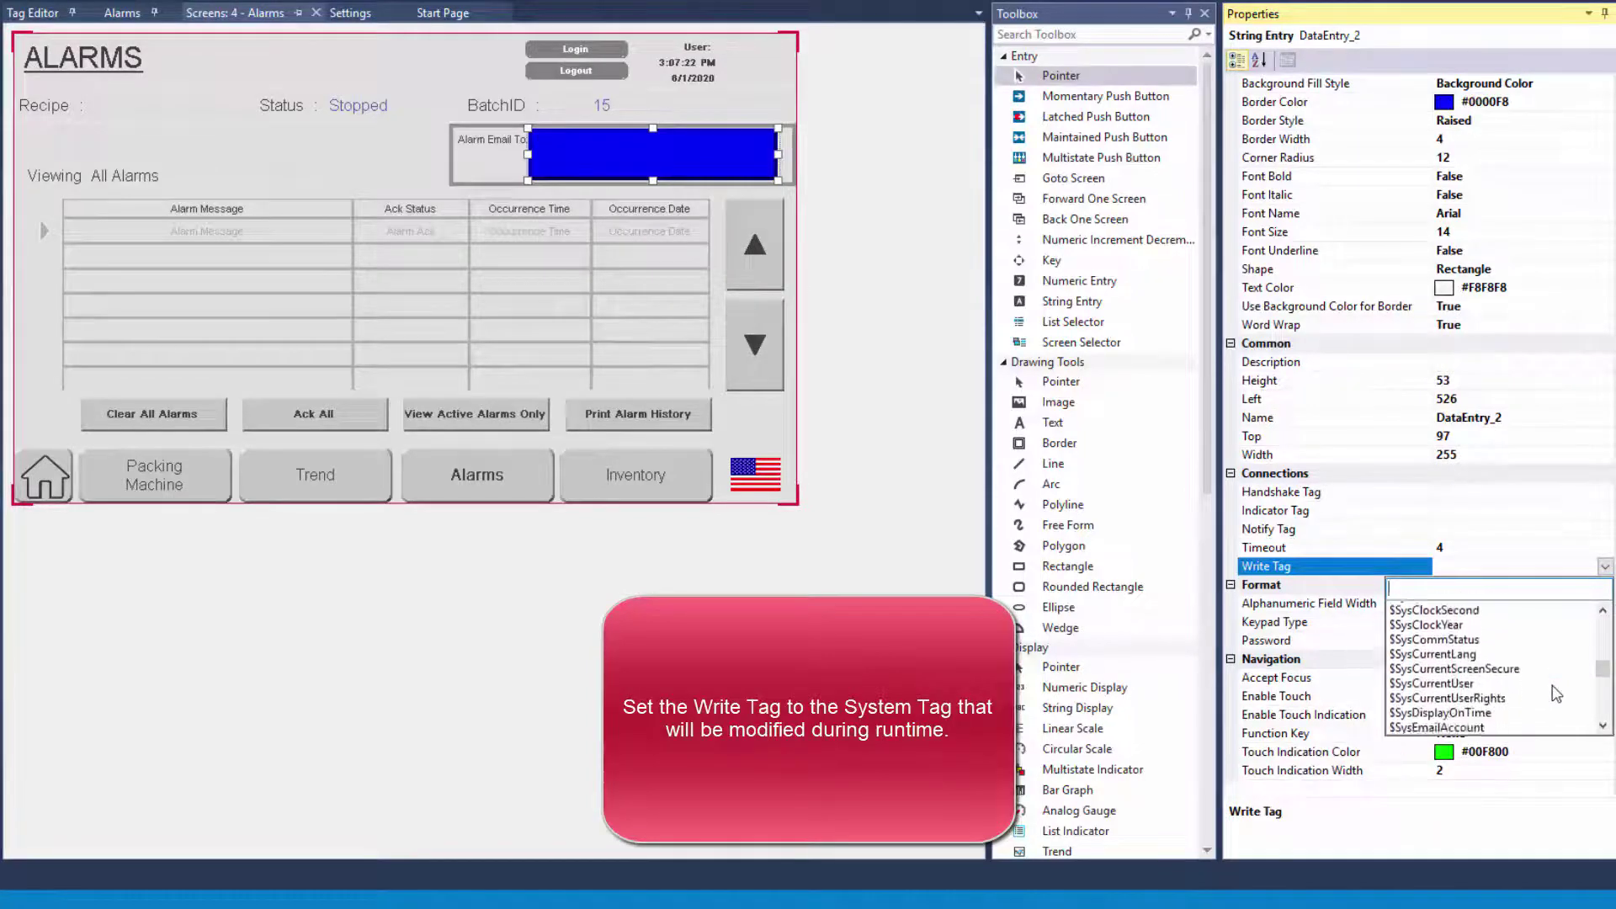
pyautogui.scroll(-1, 1555, 693)
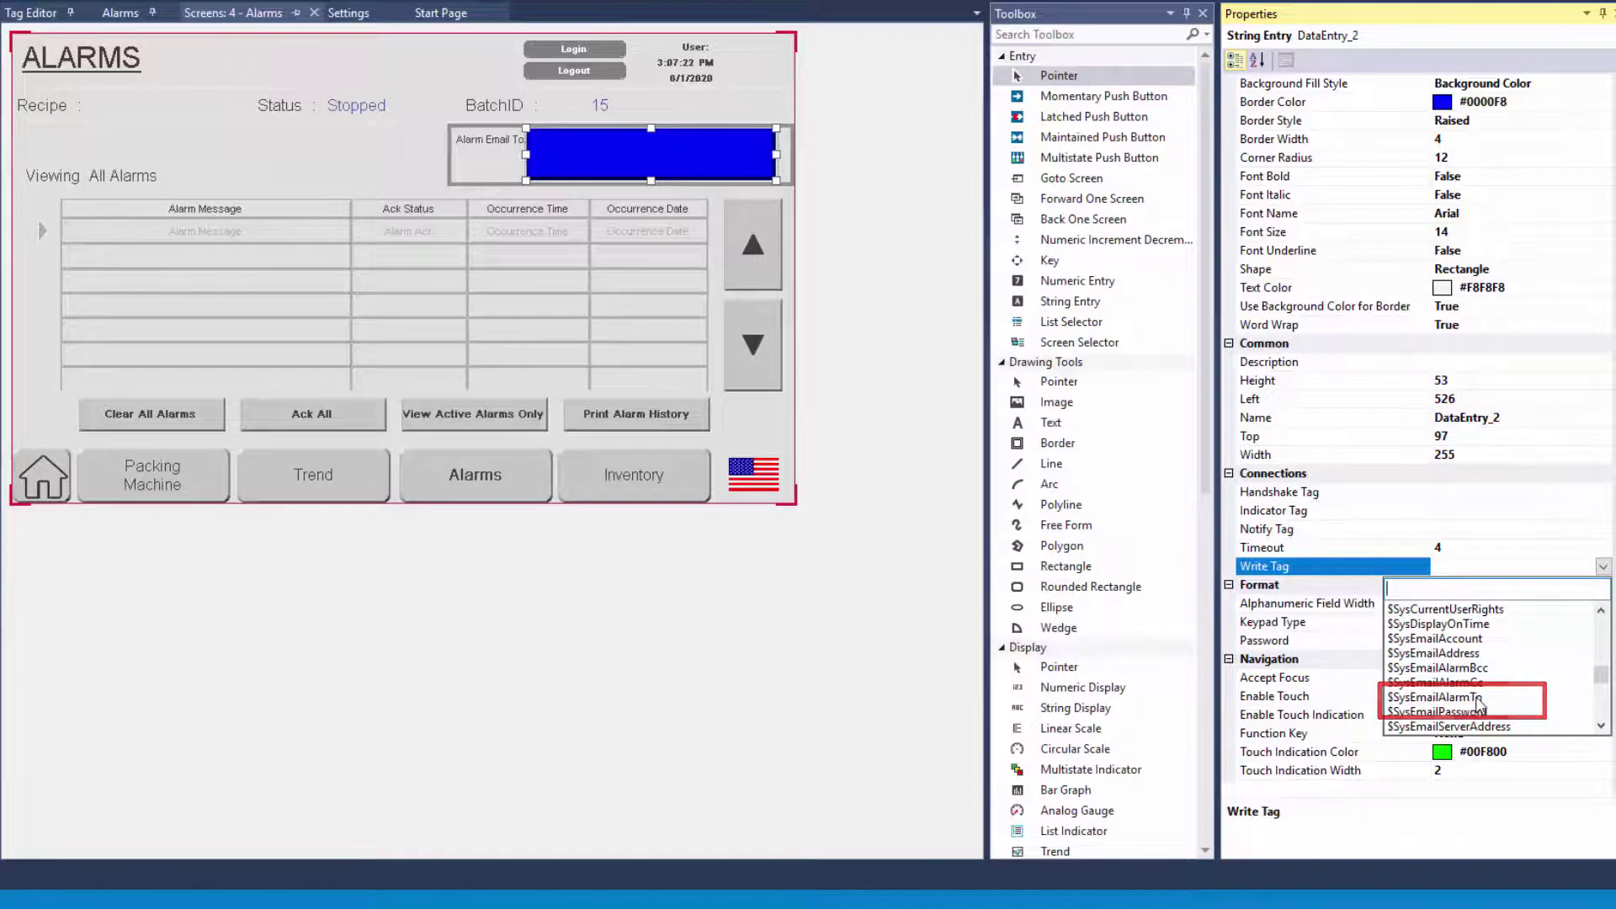
pyautogui.click(1464, 700)
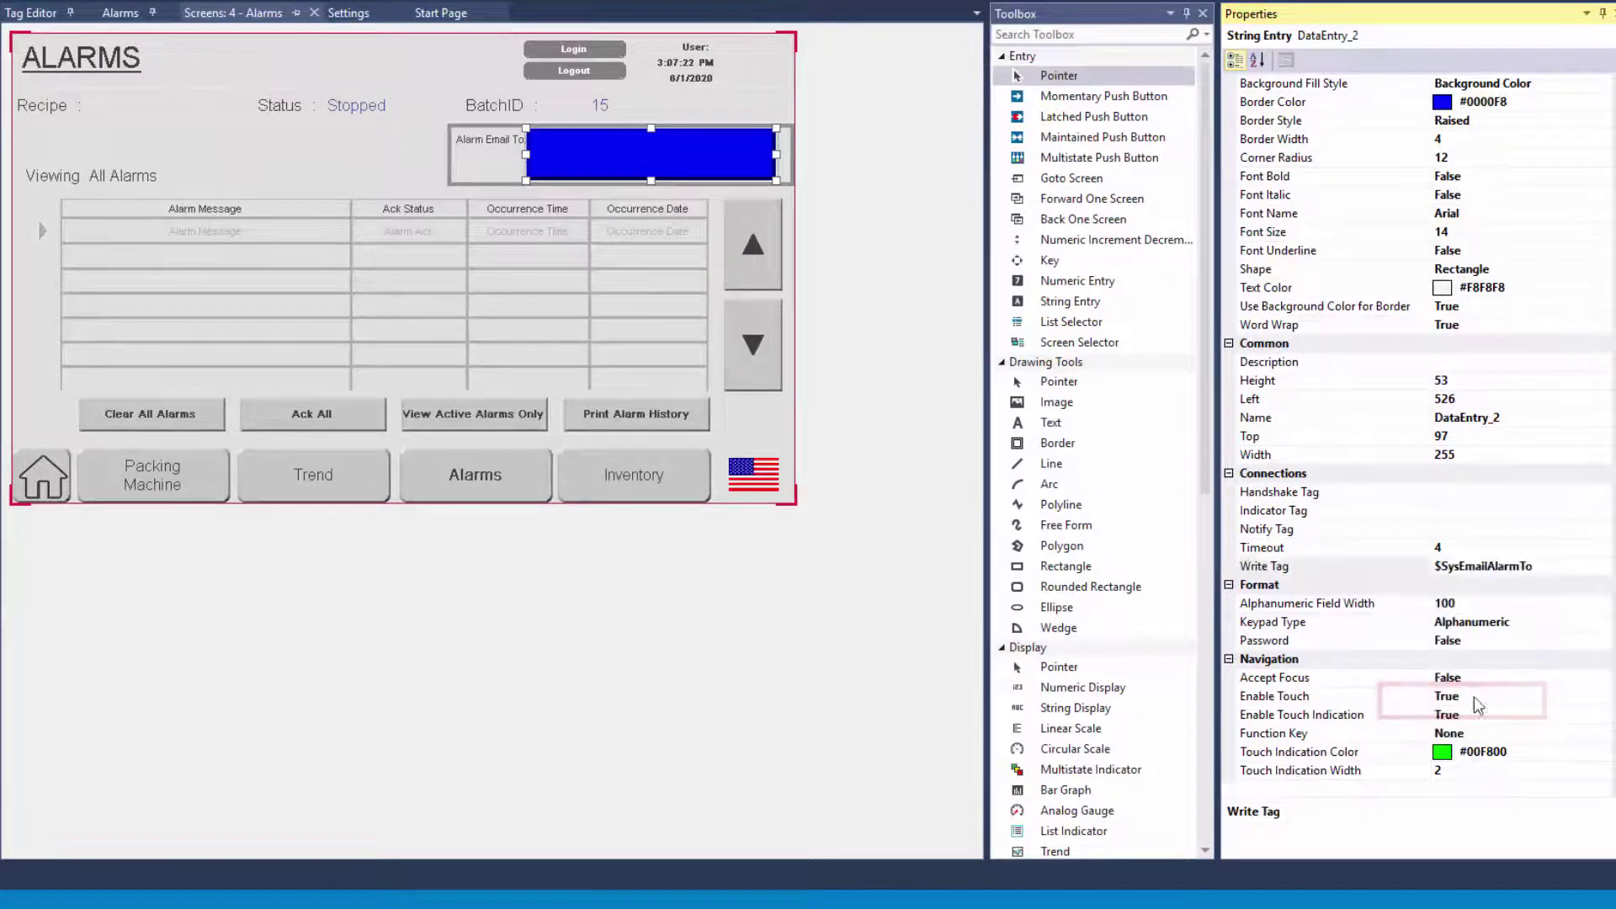
# Set the string entry's Indicator Tag to $SysEmailAlarmTo
pyautogui.click(1464, 511)
pyautogui.click(1602, 511)
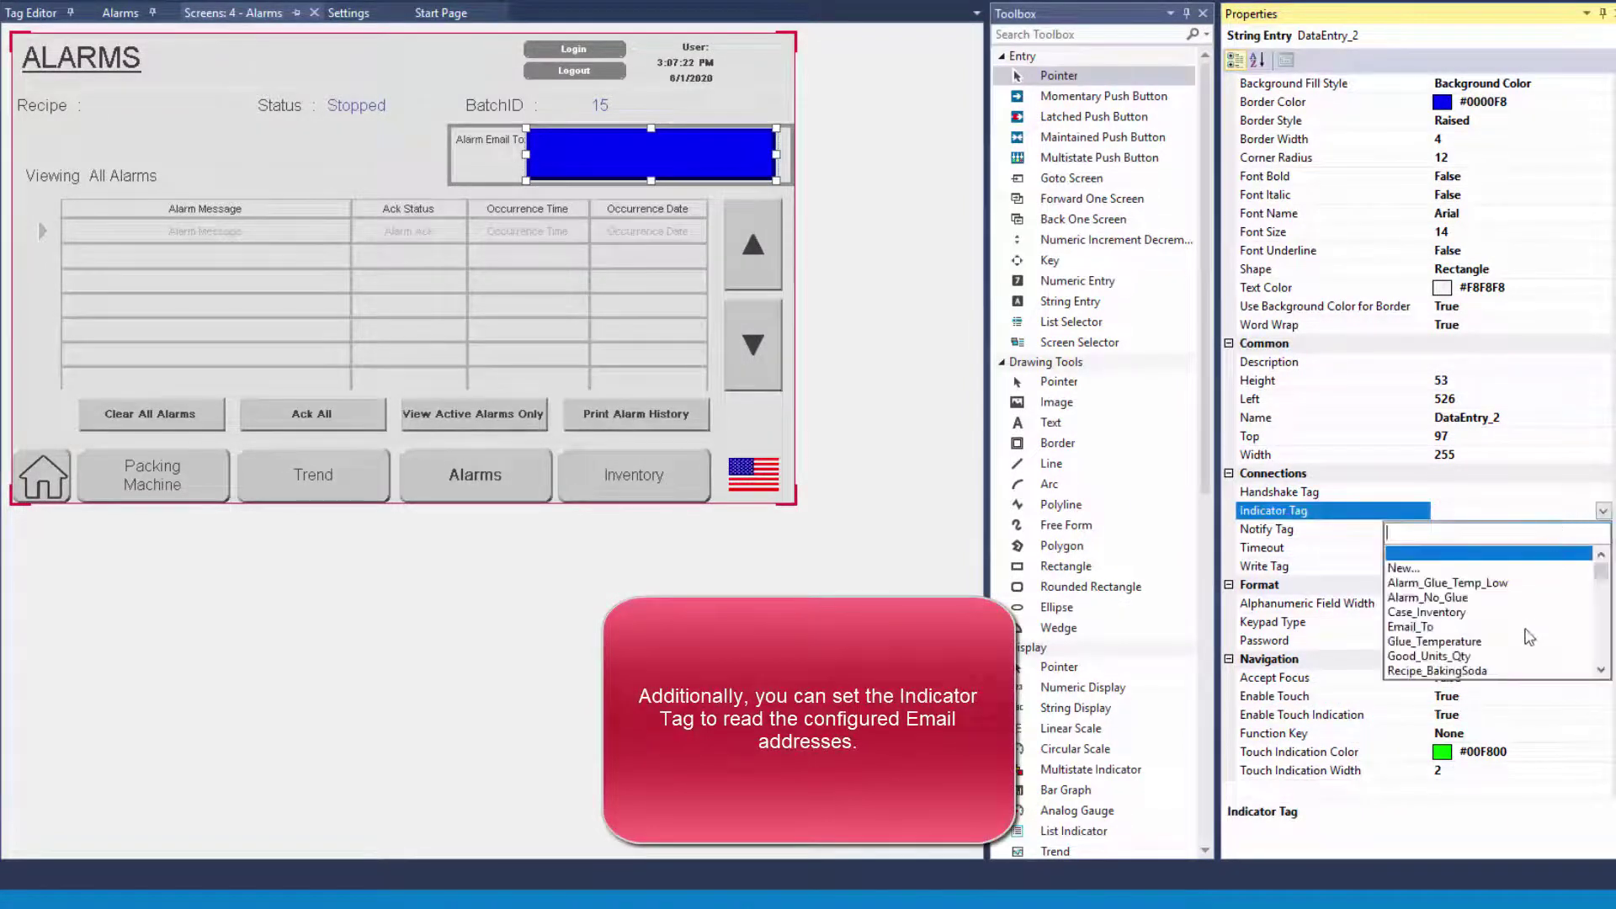
pyautogui.scroll(-10, 1528, 644)
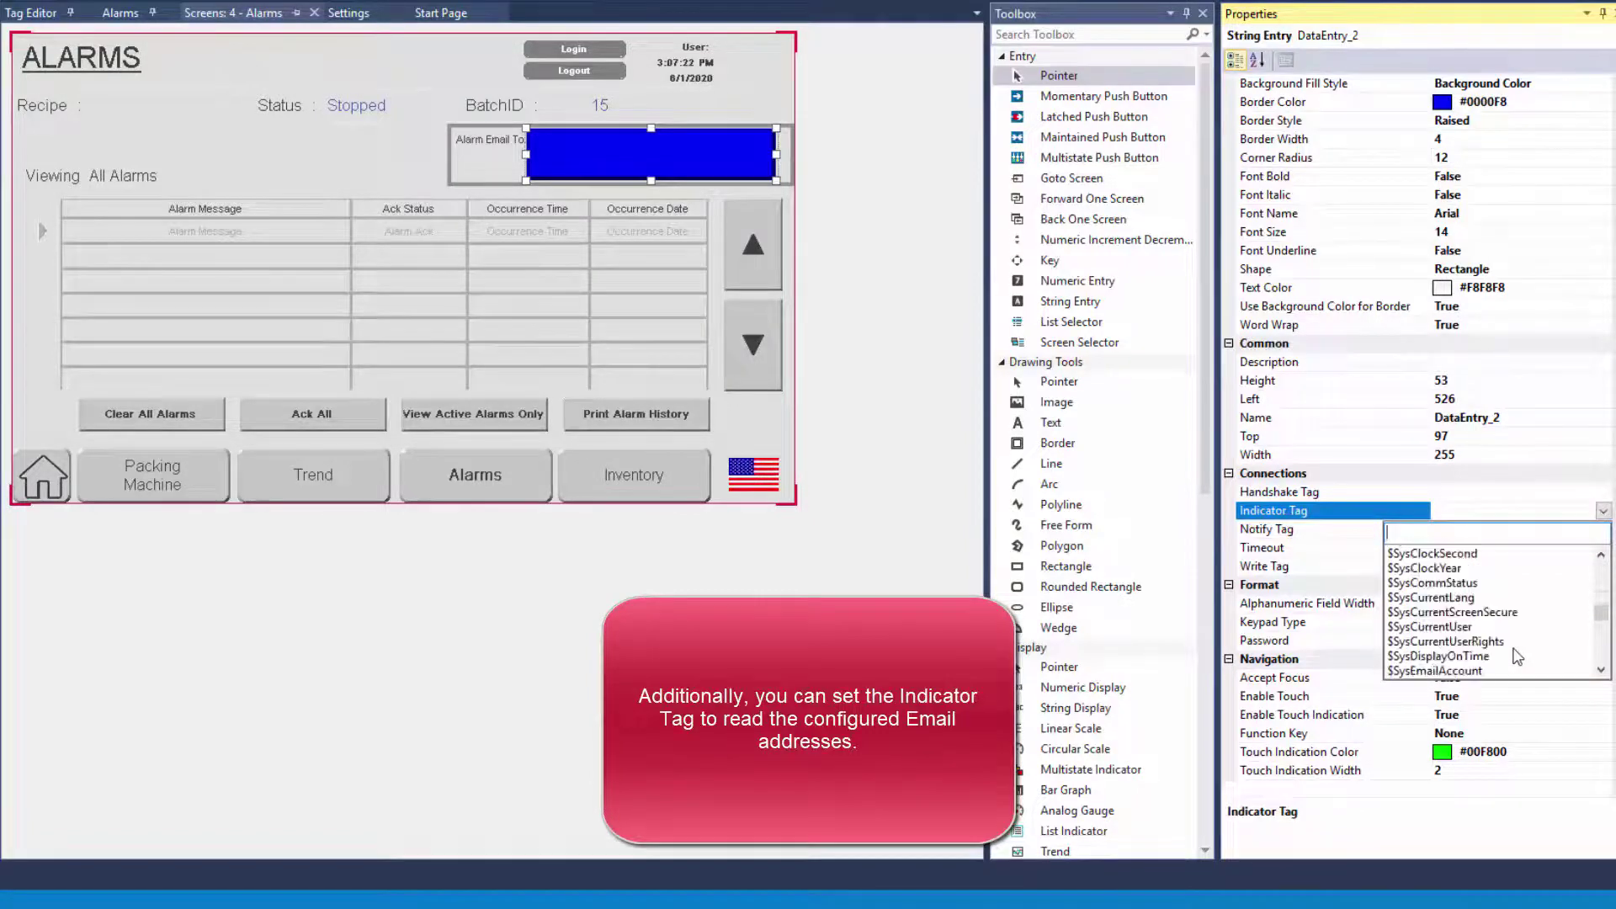
pyautogui.scroll(-3, 1518, 657)
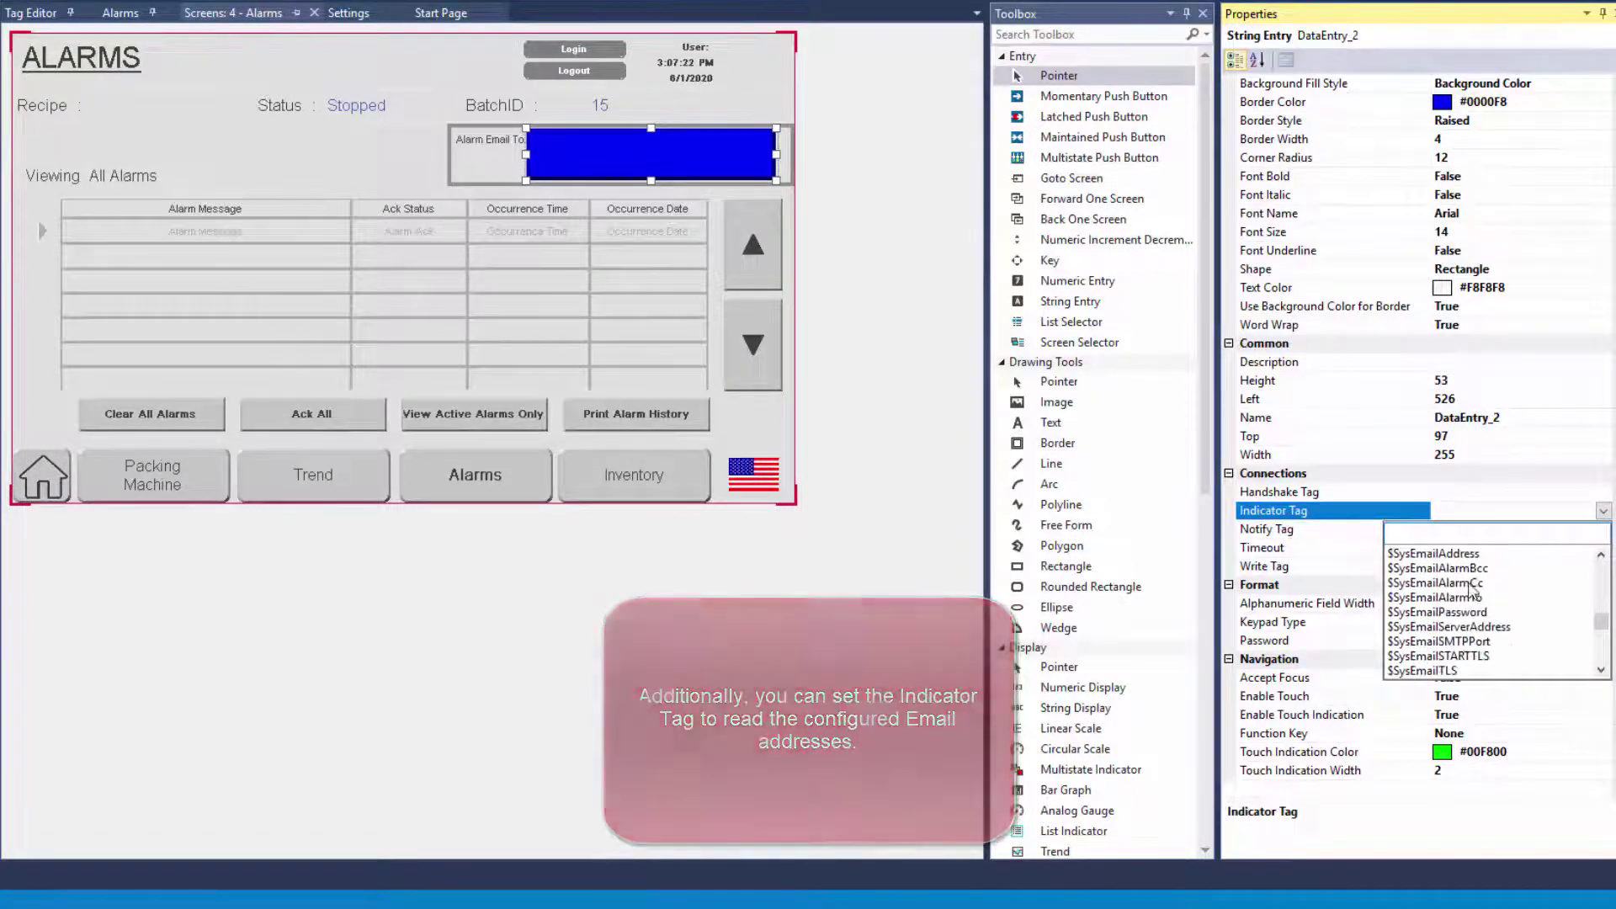
pyautogui.click(1466, 599)
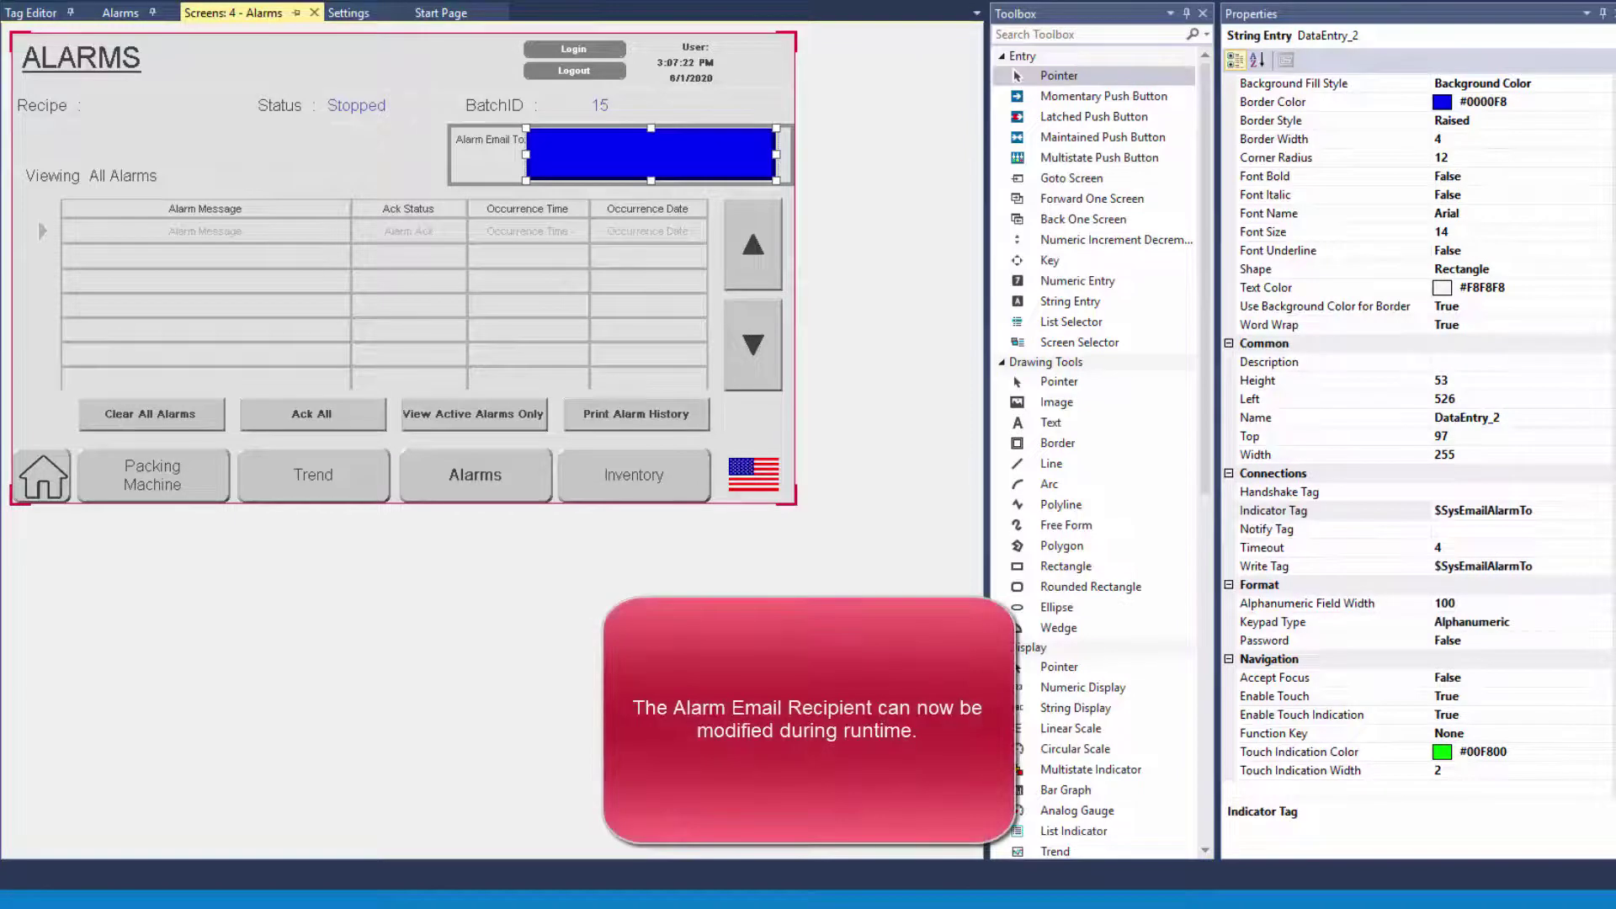